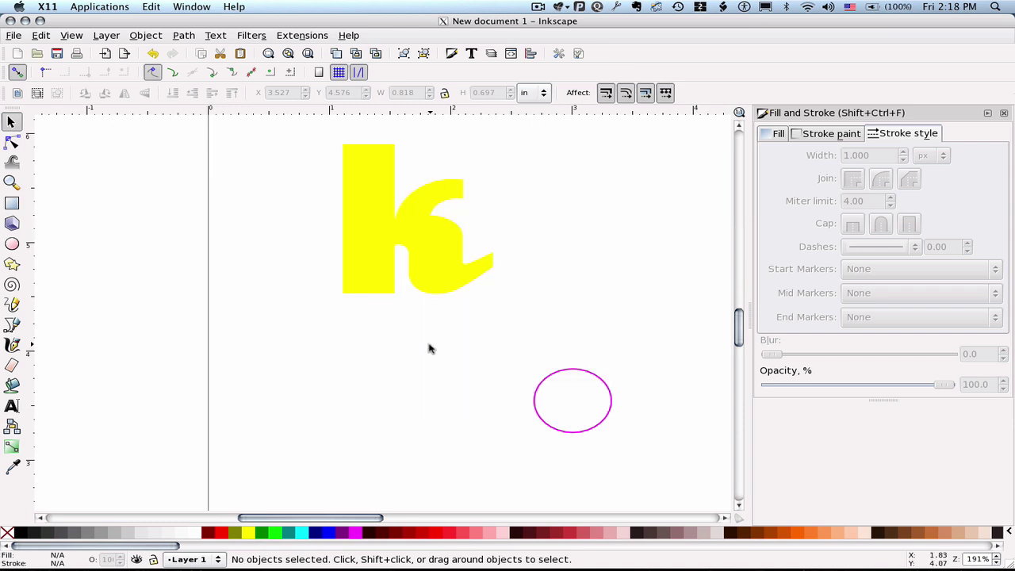
- Reset the Paint Bucket tool's settings so the threshold drops from 42 back to 15
left_click(15, 387)
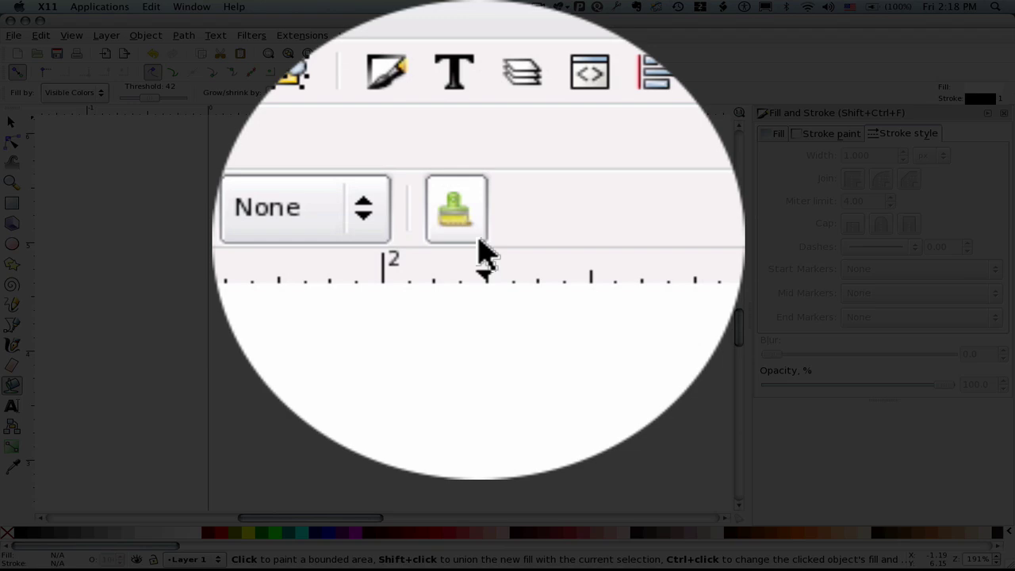
left_click(471, 93)
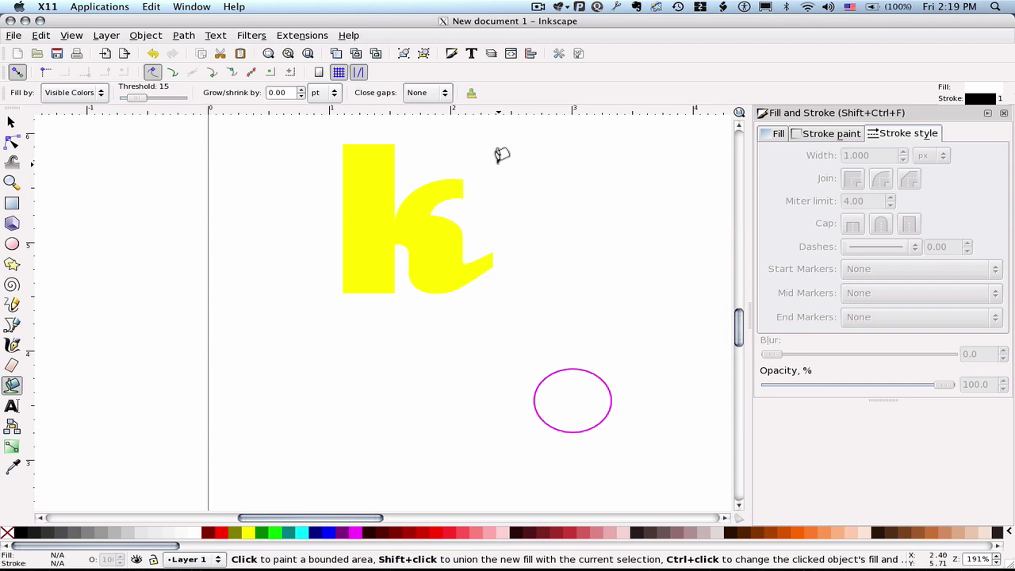
- Give the Paint Bucket its own style: the ellipse's no fill and magenta stroke
left_click(11, 121)
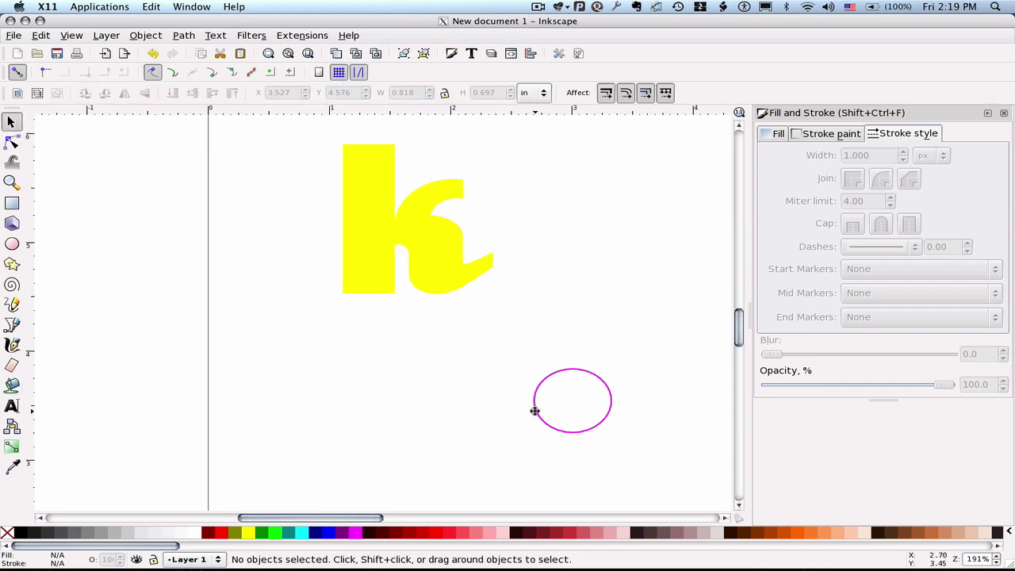
left_click(534, 411)
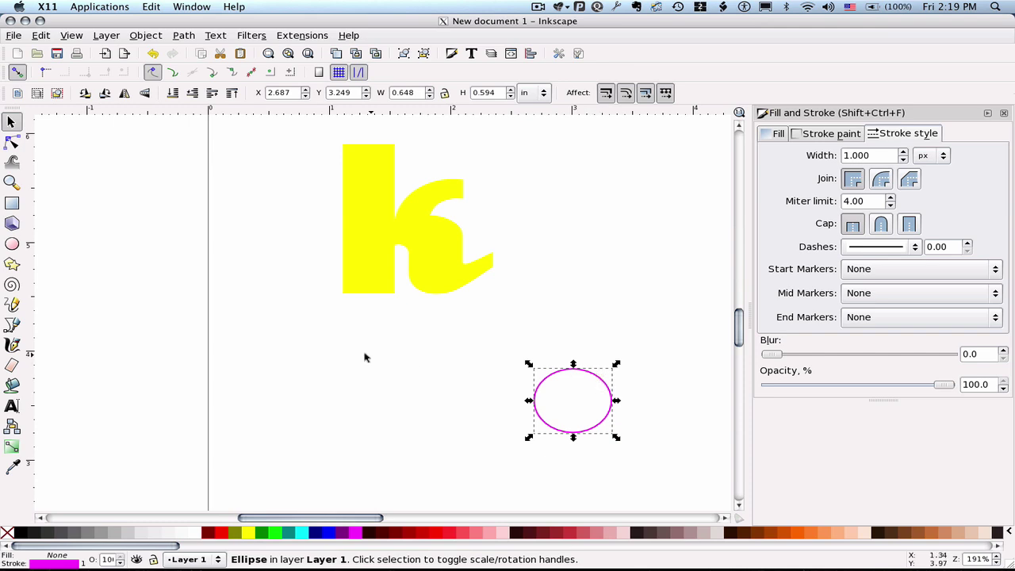
double_click(12, 386)
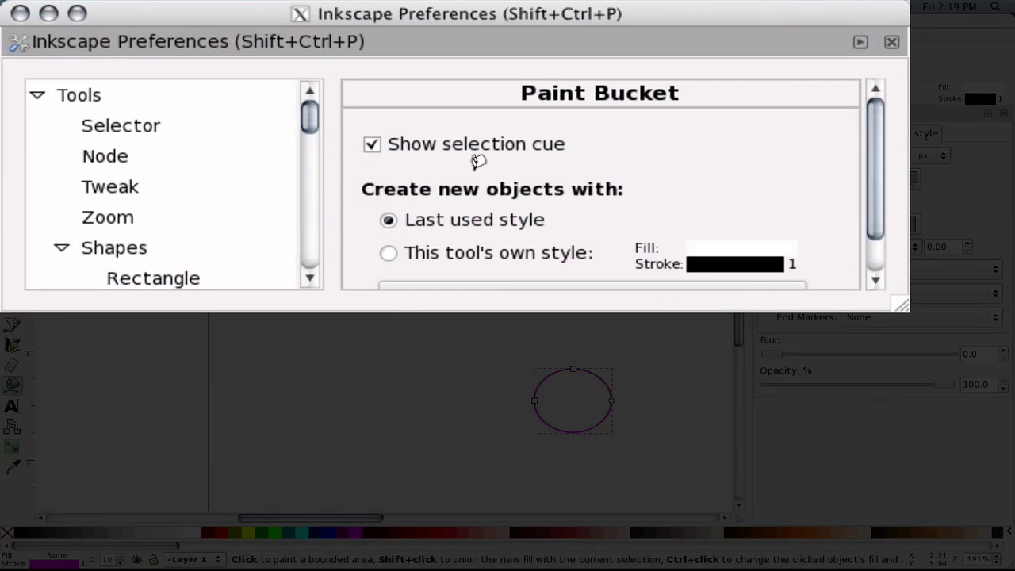
left_click_drag(900, 306, 928, 414)
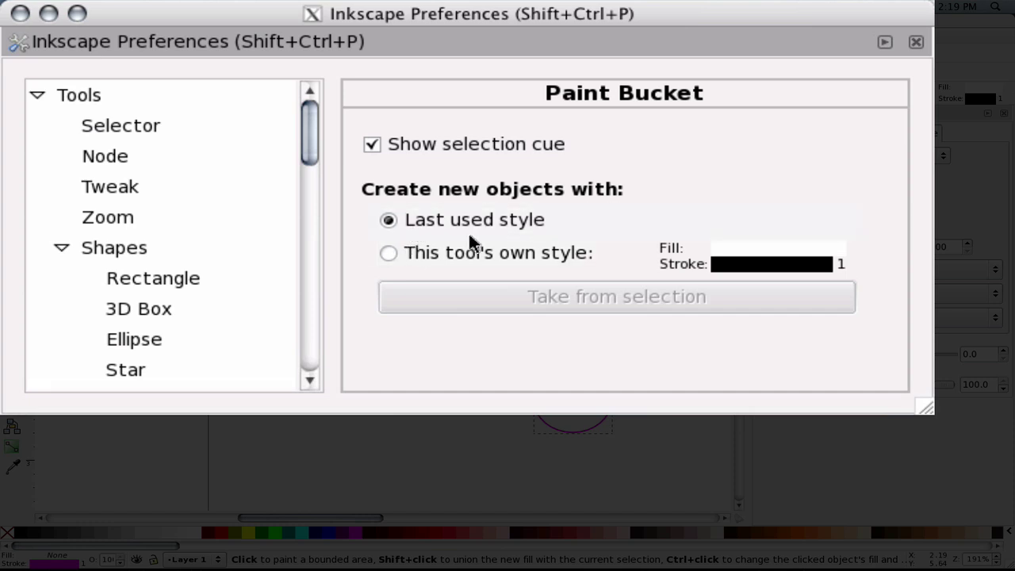
left_click(390, 251)
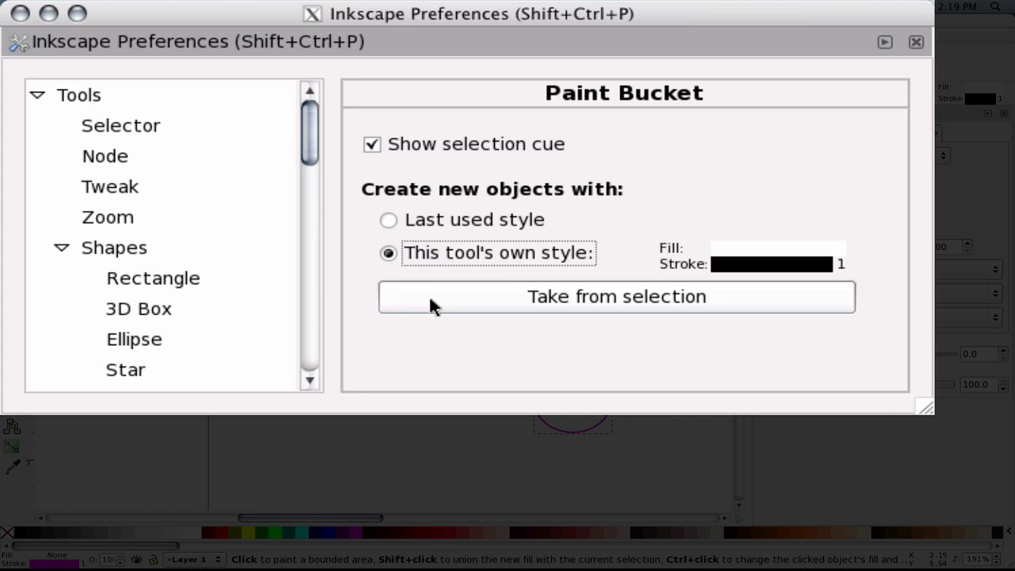
left_click(774, 293)
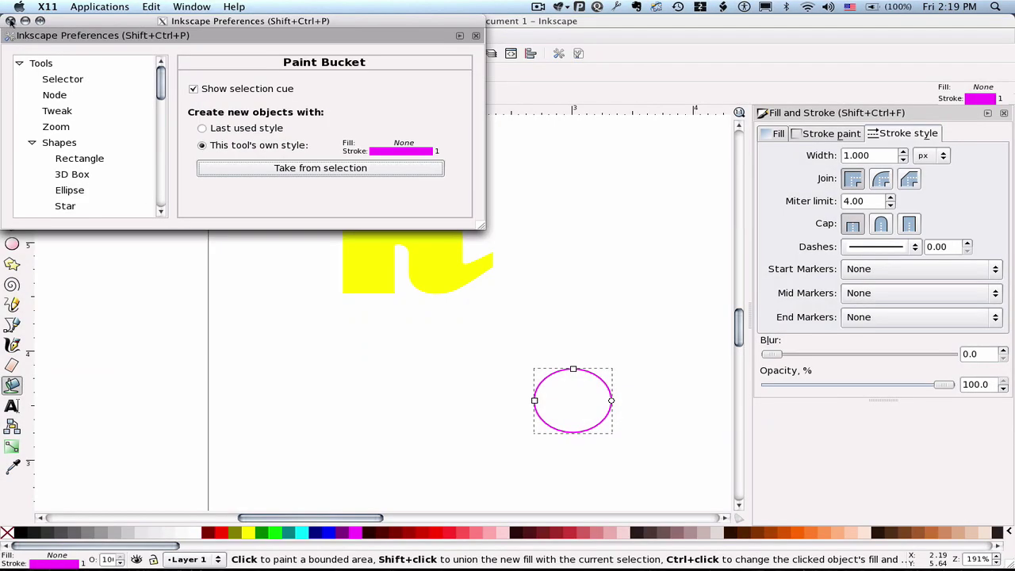
left_click(11, 20)
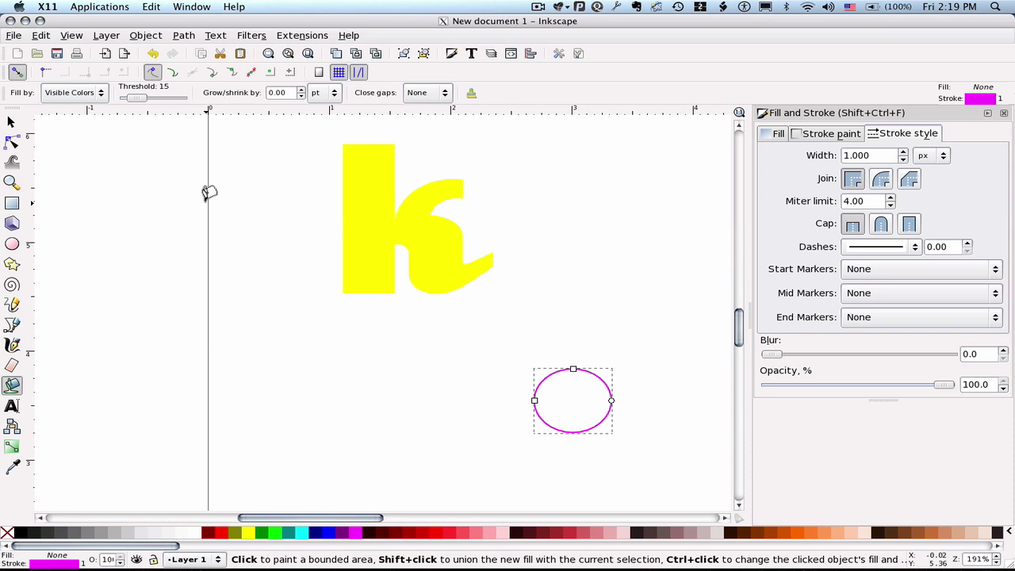
- Select the yellow k text with the Selector tool
key("s")
left_click(349, 219)
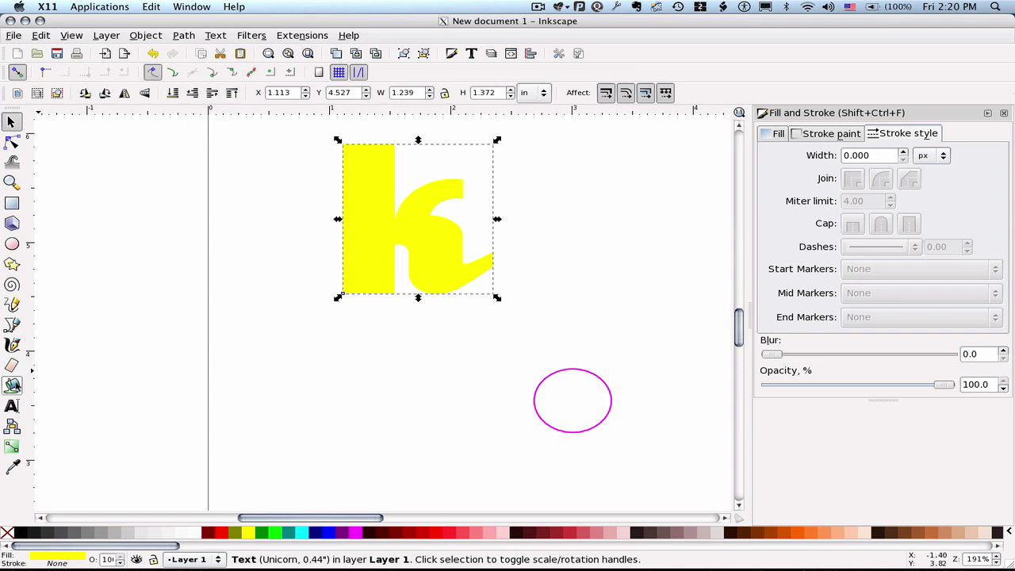
left_click(12, 385)
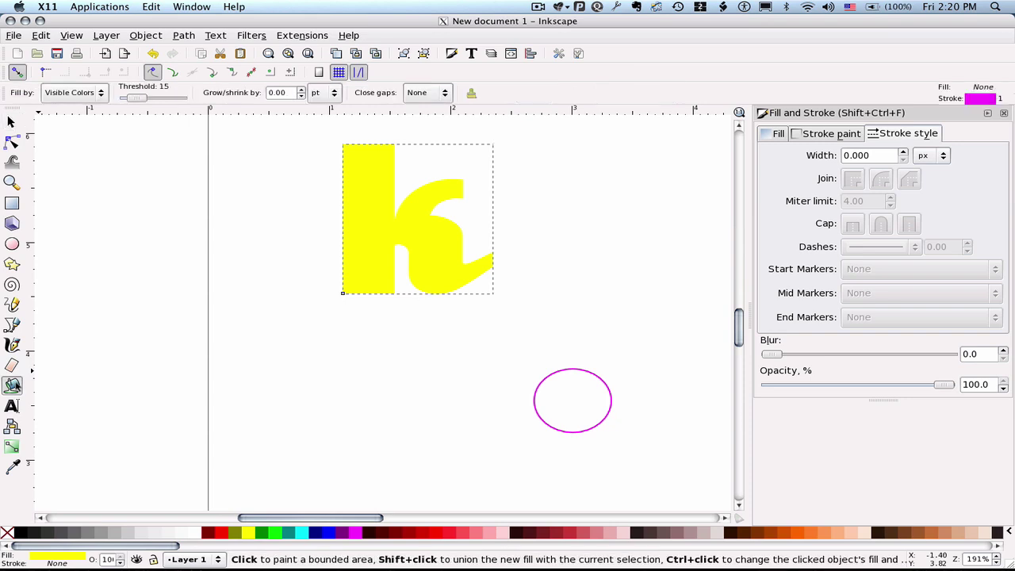
left_click(363, 211)
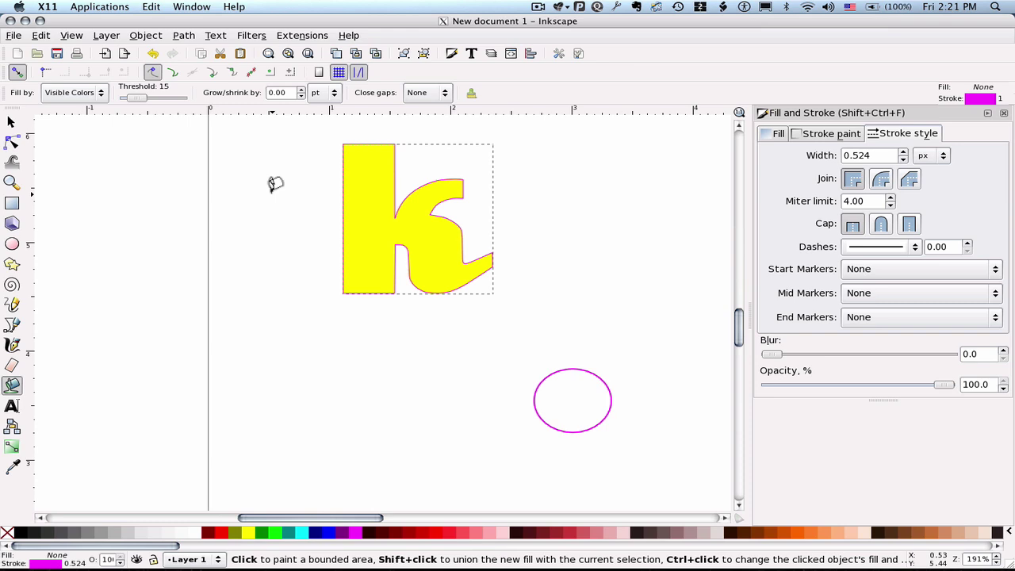
key("s")
left_click_drag(340, 215, 169, 214)
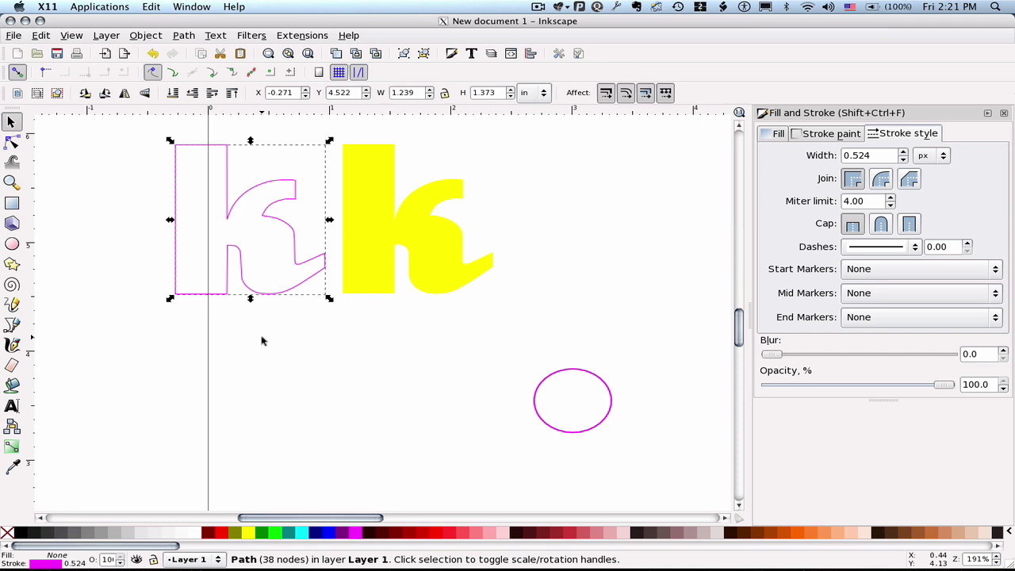
key("Delete")
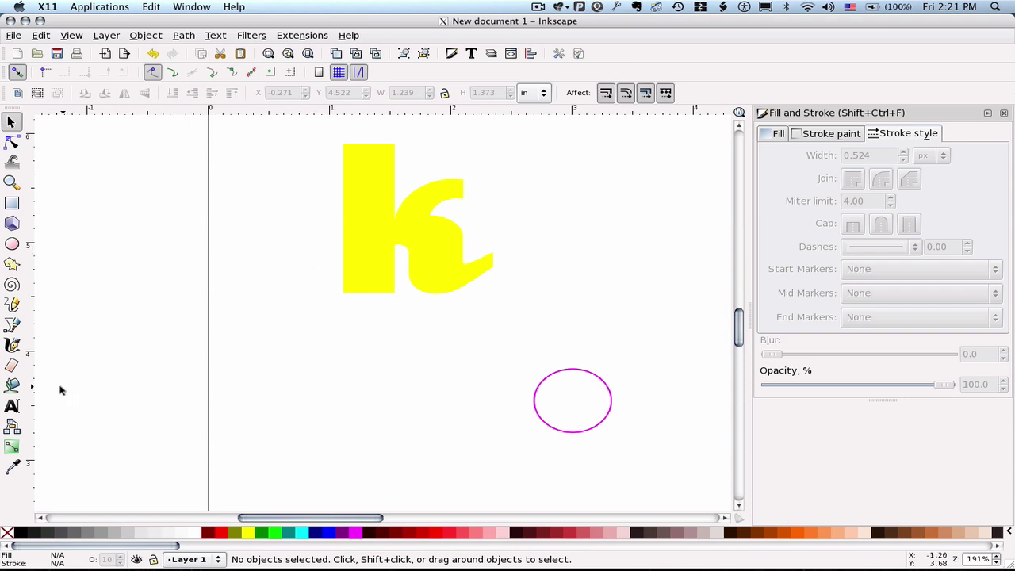
- Bucket-fill the k with grow/shrink at 5 pt, then again at -5 pt
left_click(12, 386)
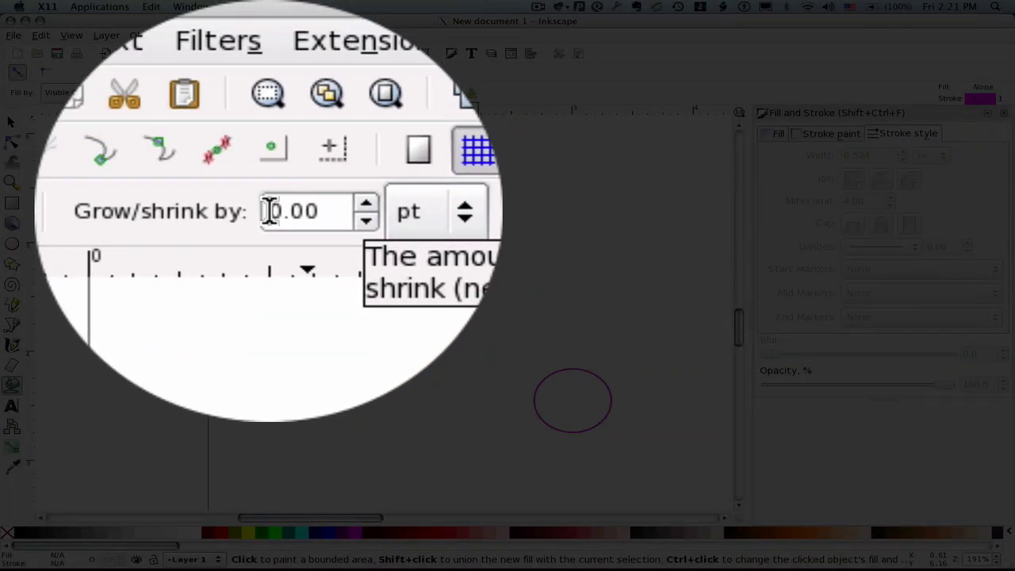
double_click(270, 93)
type("5")
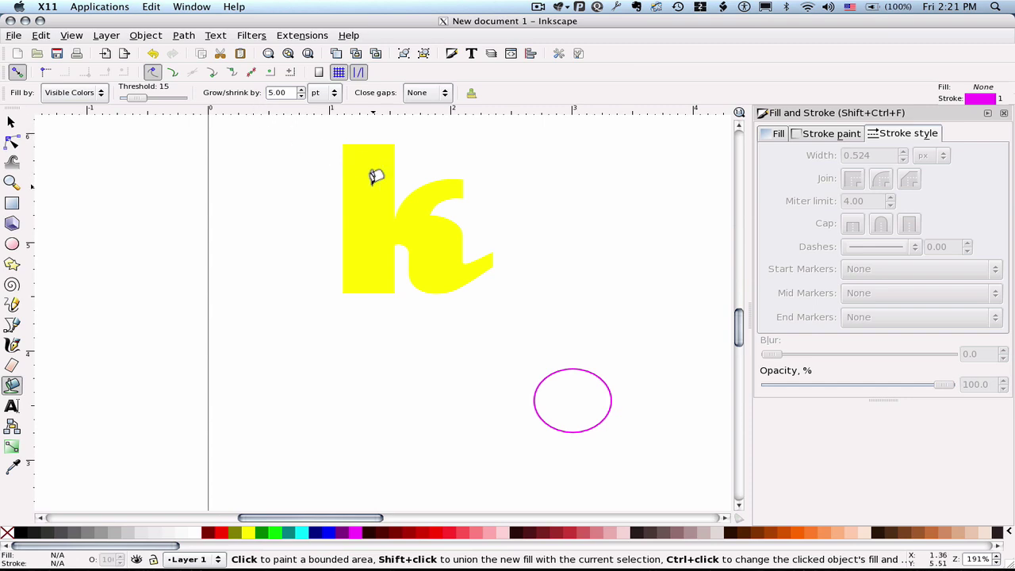
left_click(376, 177)
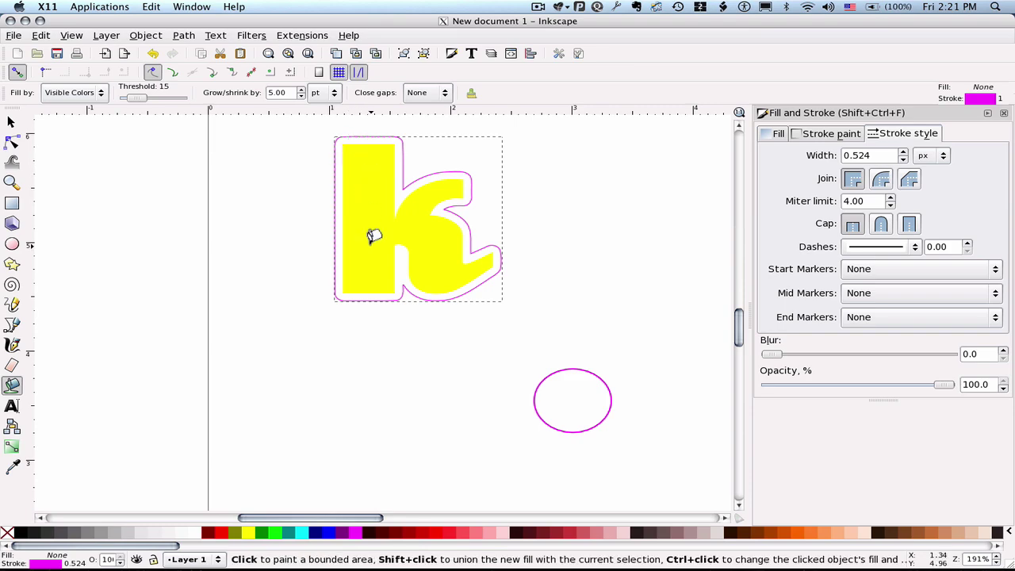
type("-")
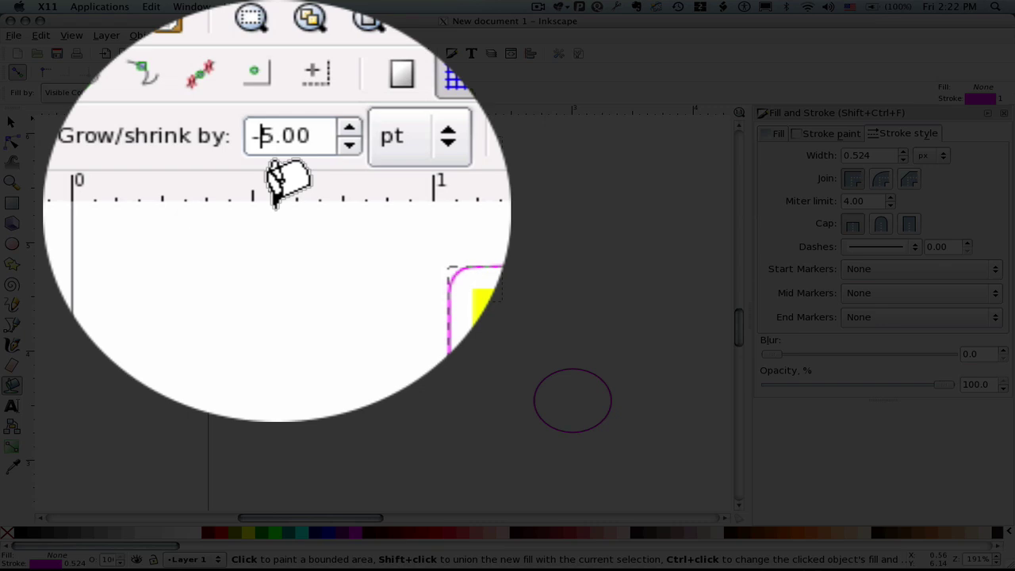
left_click(368, 166)
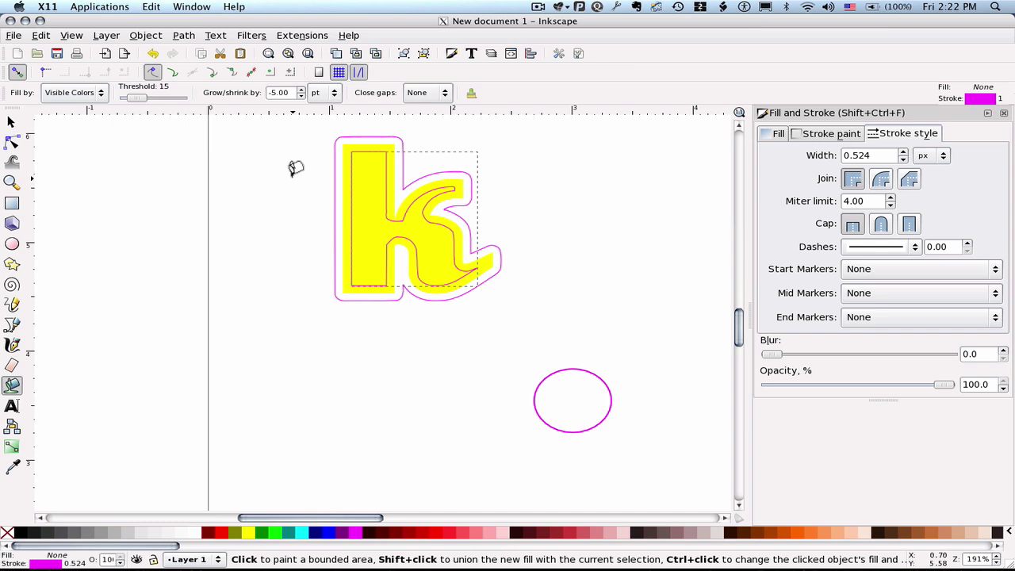
- Delete the shrunk k test outline
key("Escape")
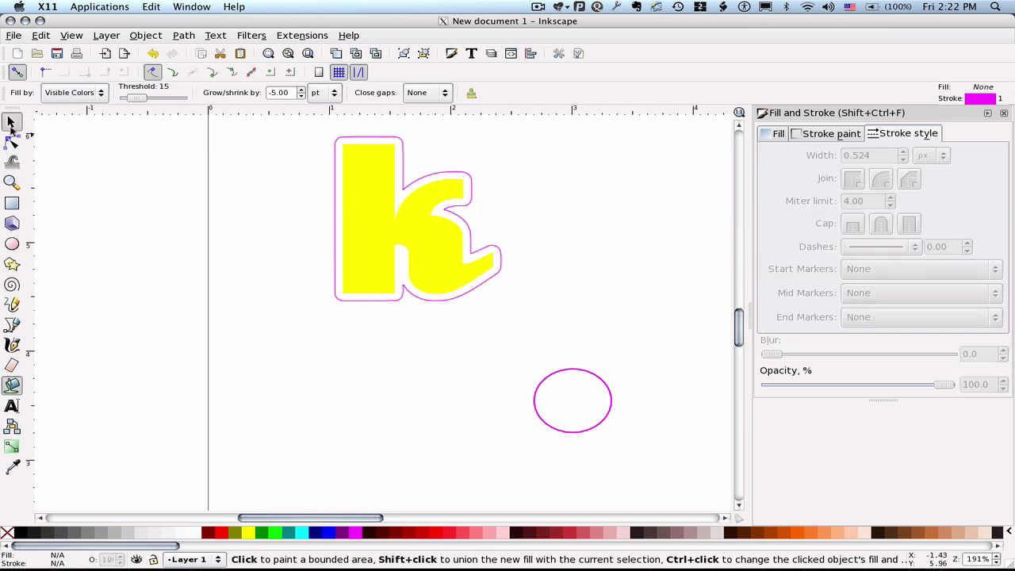
left_click(12, 121)
left_click(339, 194)
key("Delete")
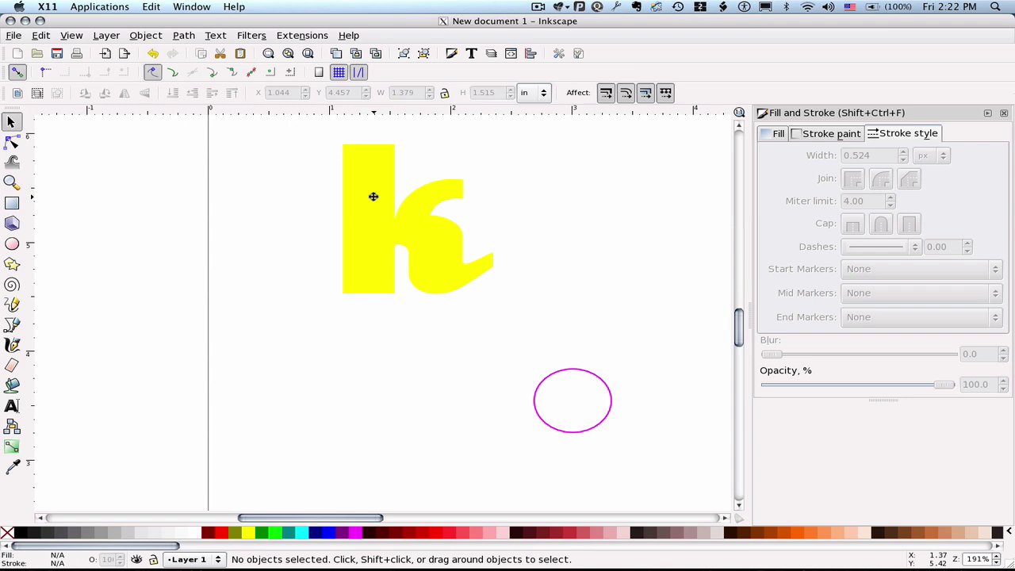
- Set grow/shrink to -2 pt and bucket-fill the top of the k
left_click(373, 195)
key("shift+F7")
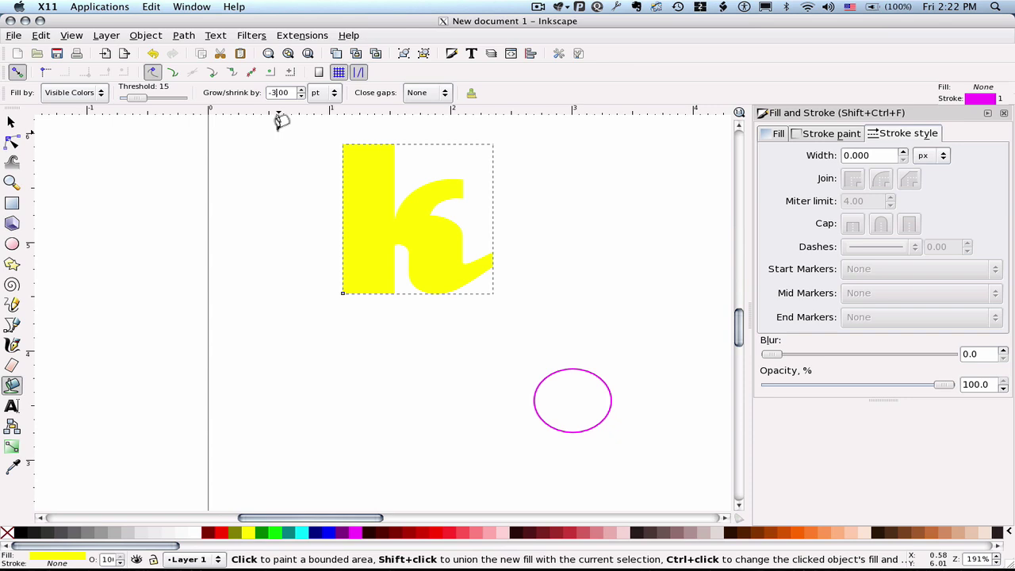
key("BackSpace")
type("2")
left_click(356, 147)
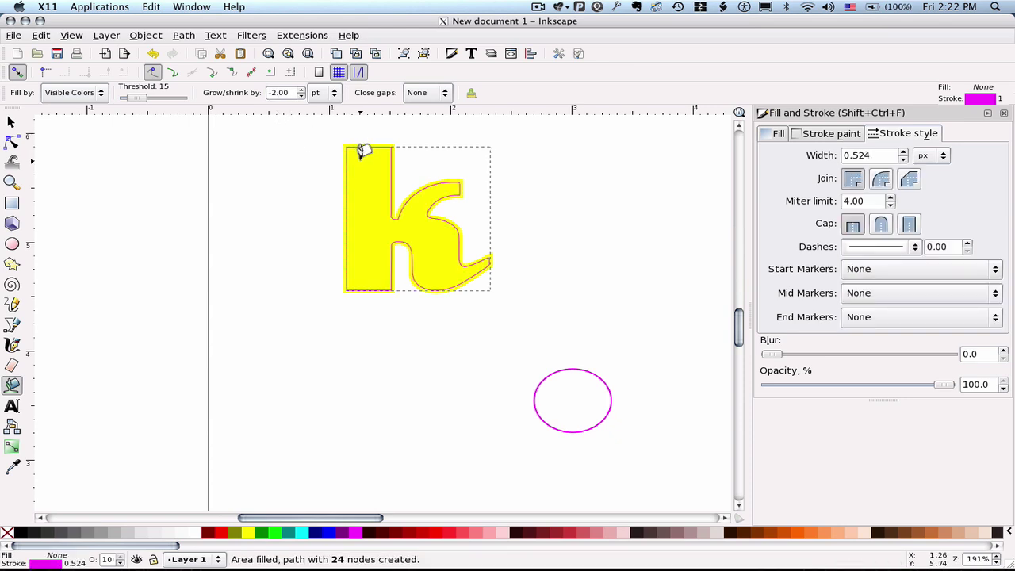
- Add nested inset outlines down the k's stem and lower bowl, leaving nothing selected
left_click(360, 150)
left_click(362, 153)
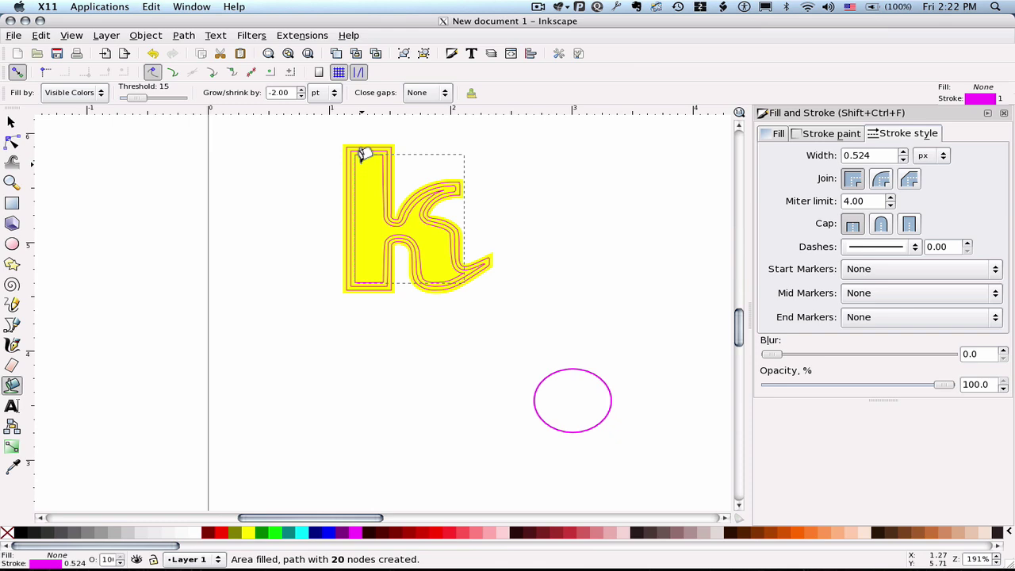
left_click(363, 159)
left_click(367, 171)
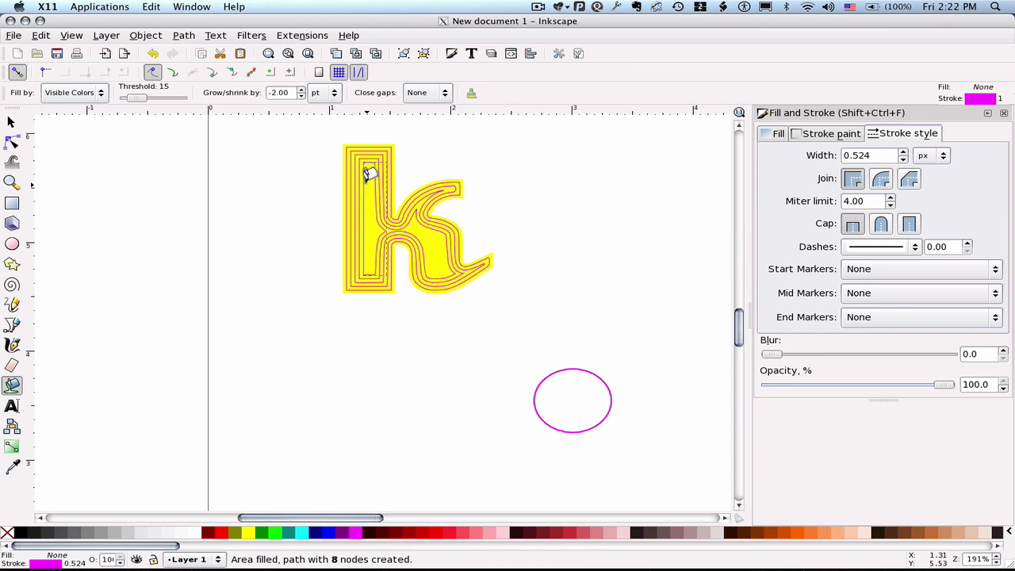
left_click(370, 197)
left_click(376, 223)
left_click(428, 234)
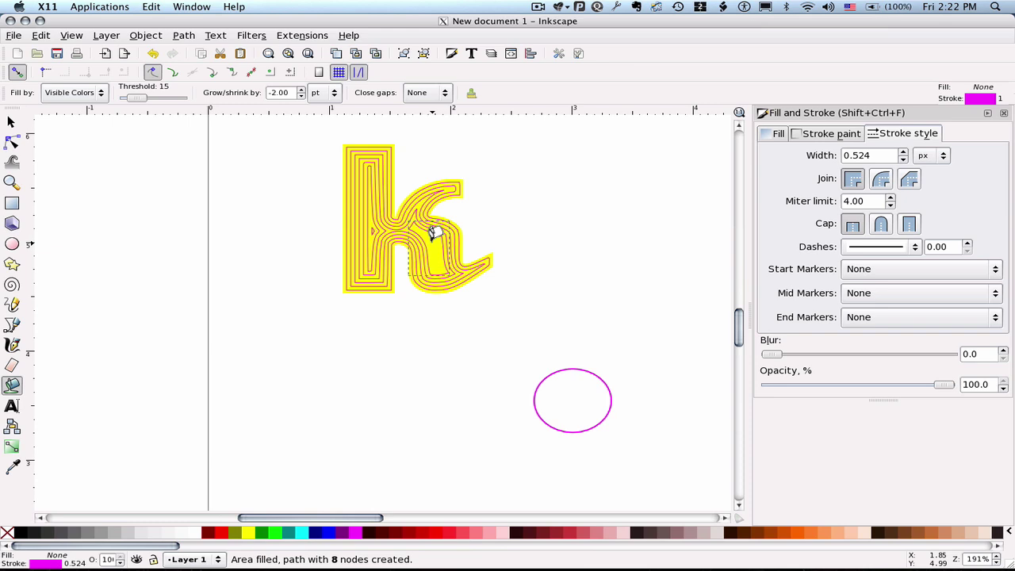
left_click(435, 232)
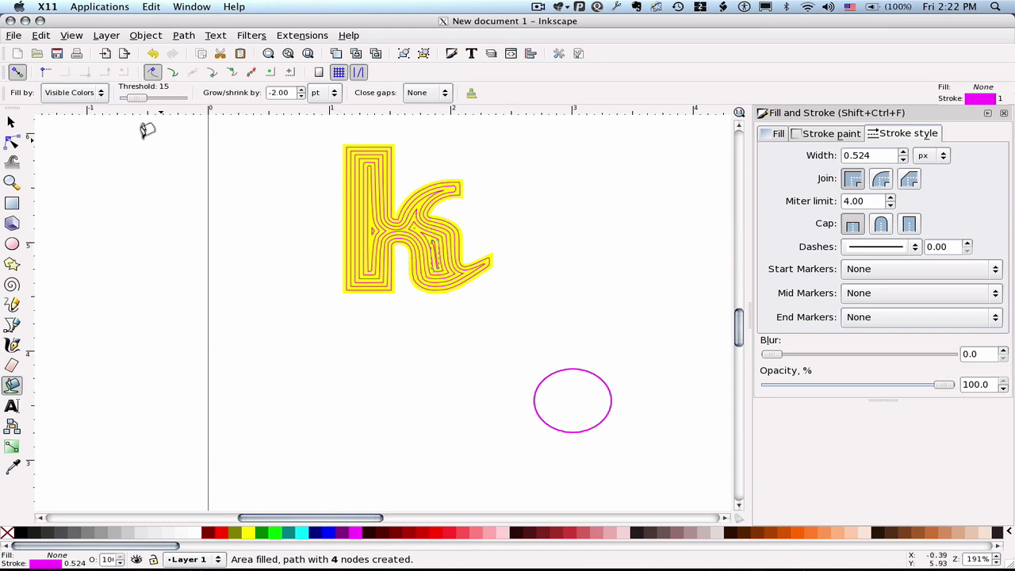
left_click(11, 122)
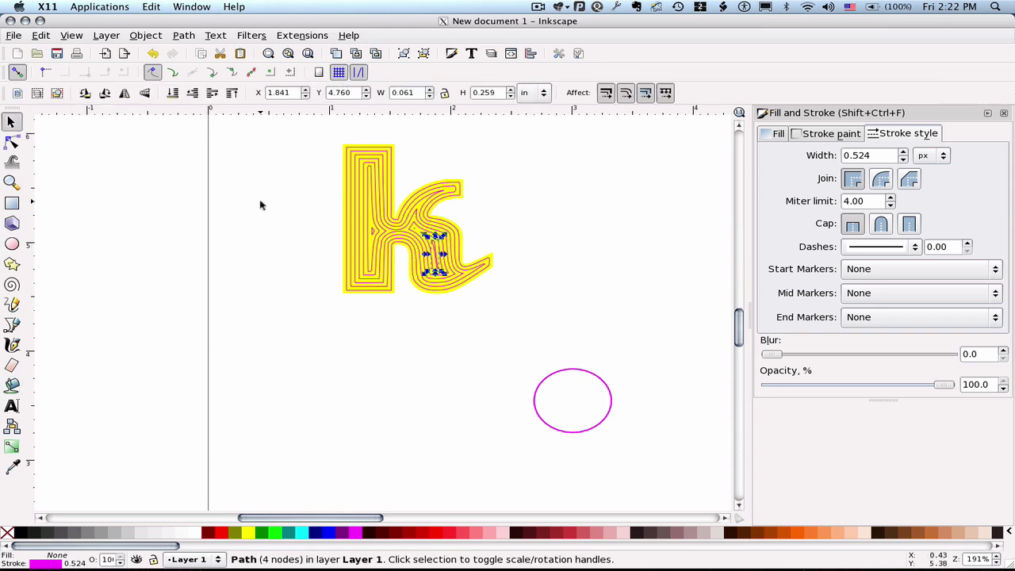
key("Escape")
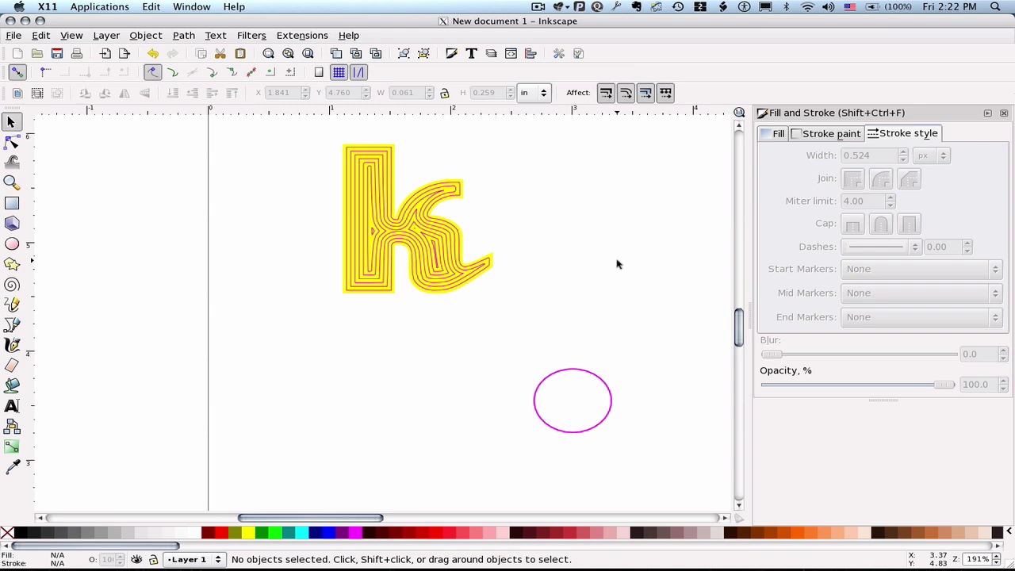
- Try bucket-filling the gapped zigzag polygon with the current settings
scroll(618, 264, "up", 10)
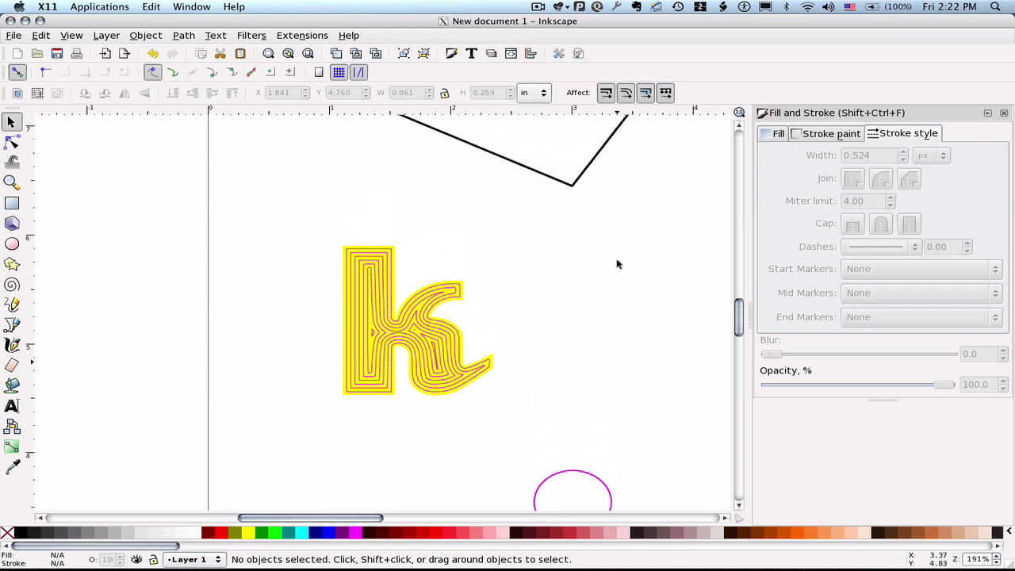
scroll(628, 268, "up", 3)
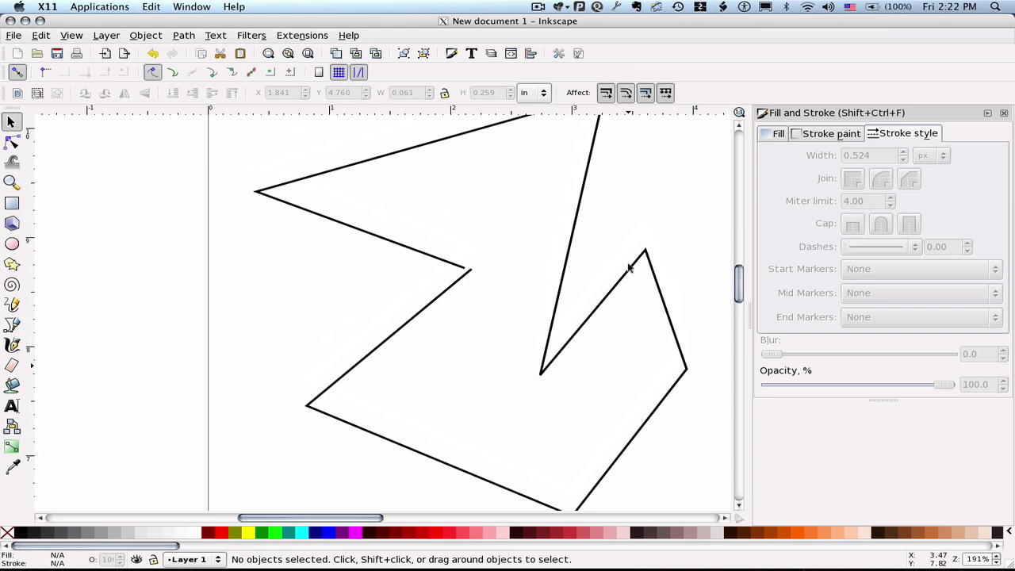
scroll(971, 558, "down", 1)
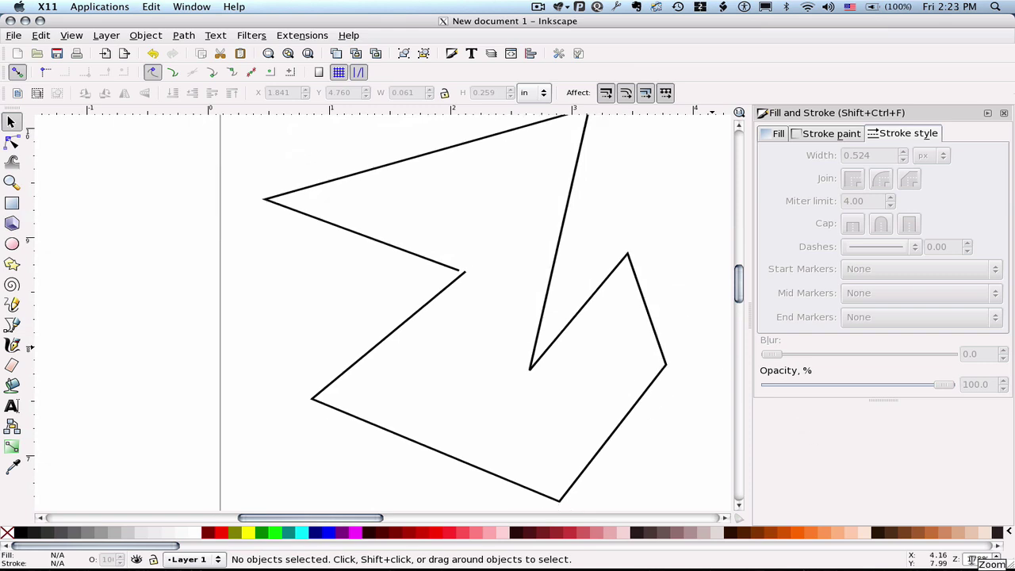
scroll(971, 558, "down", 3)
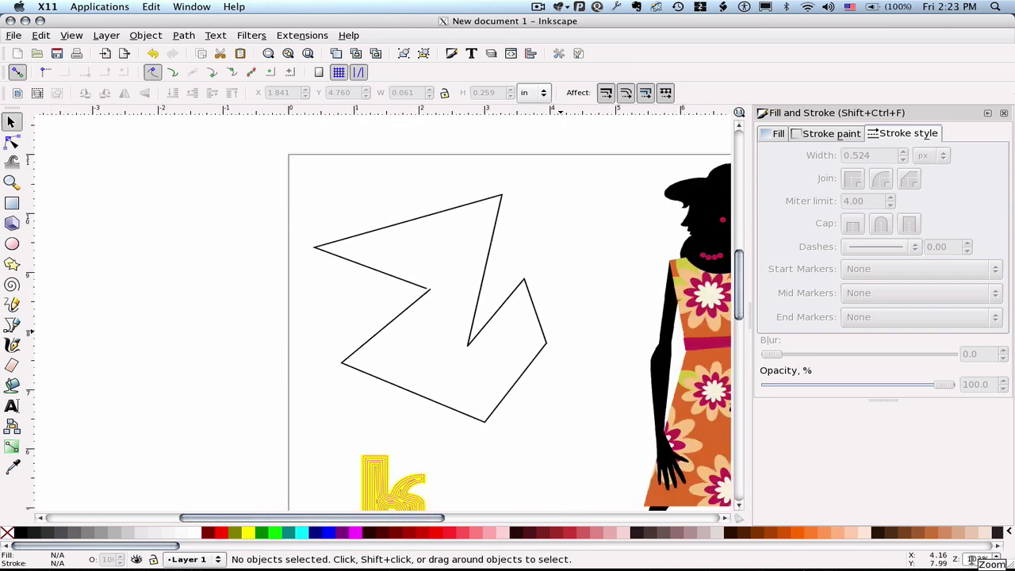
scroll(971, 558, "down", 2)
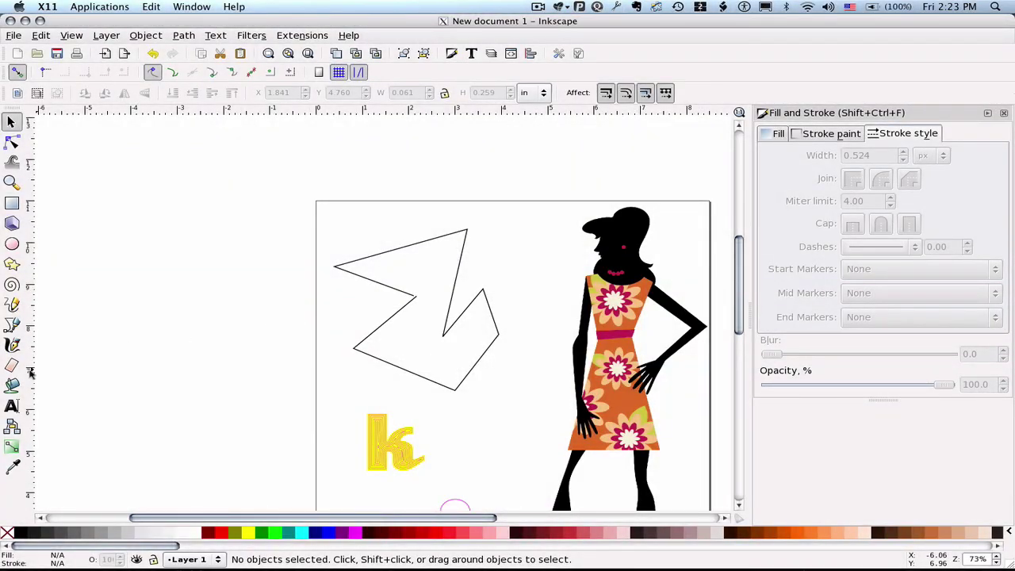
left_click(12, 386)
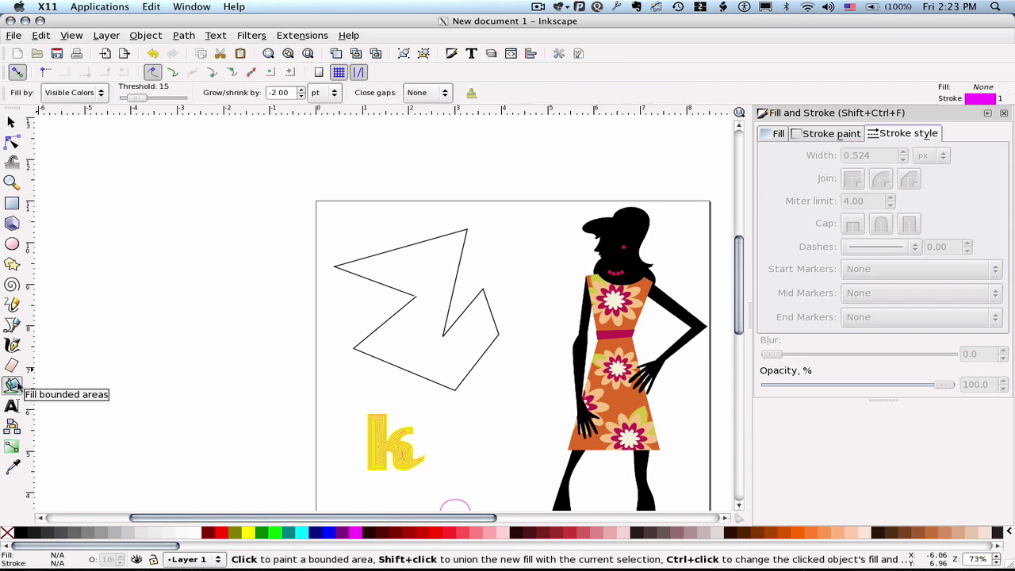
left_click(433, 325)
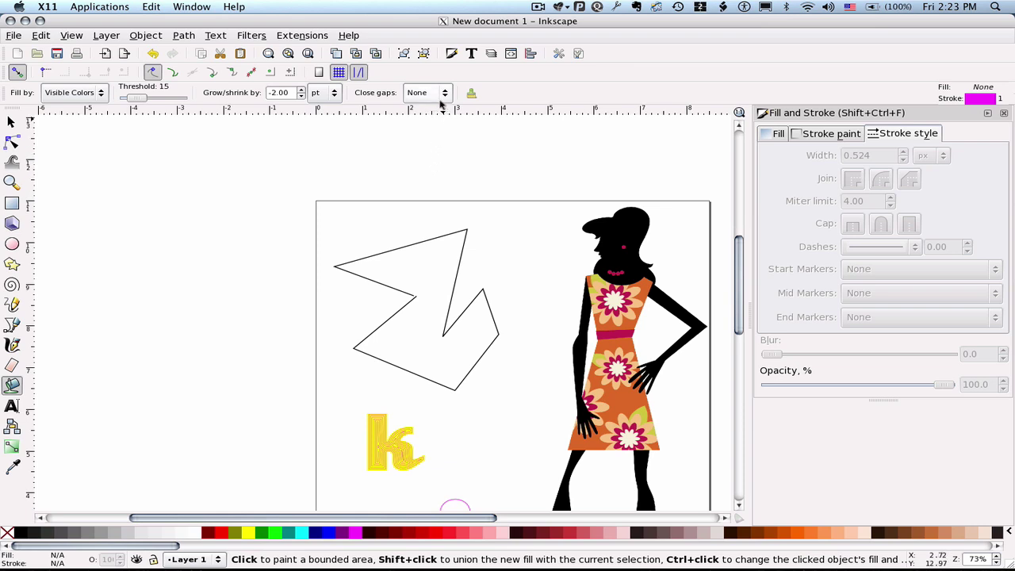
- Reset the bucket, close gaps at Small, fill the zigzag, and move the path left
left_click(470, 93)
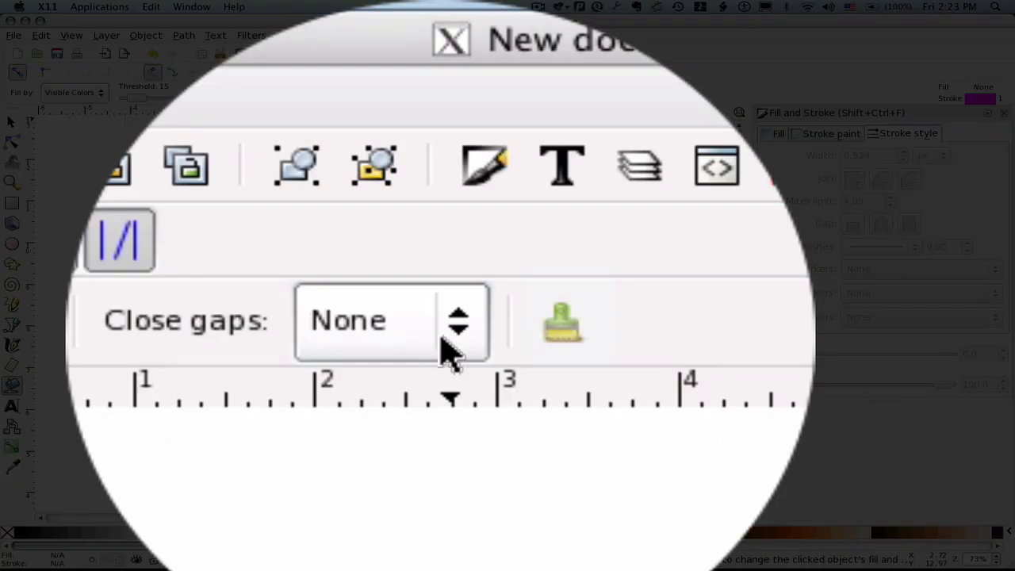
left_click(443, 95)
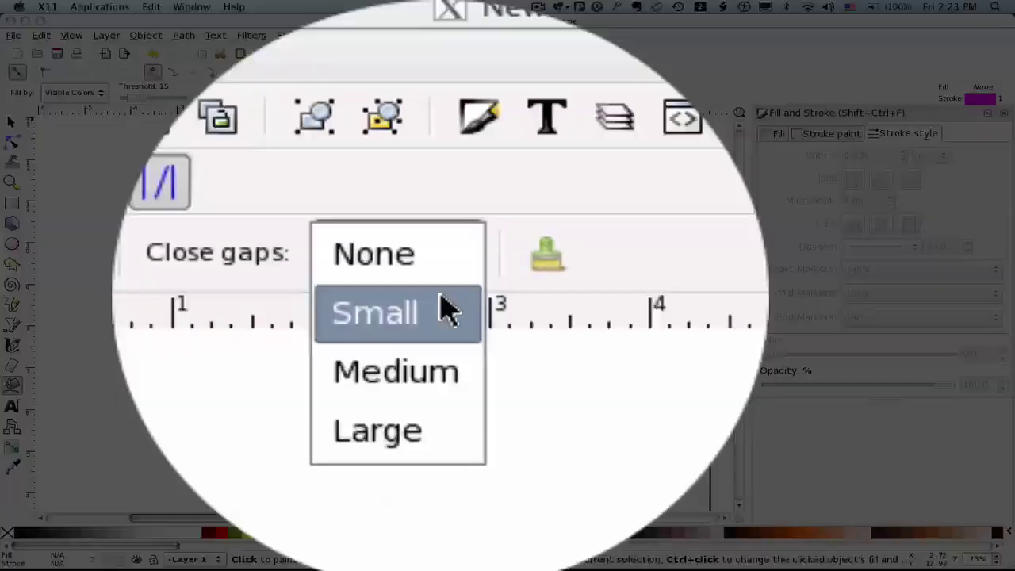
left_click(443, 108)
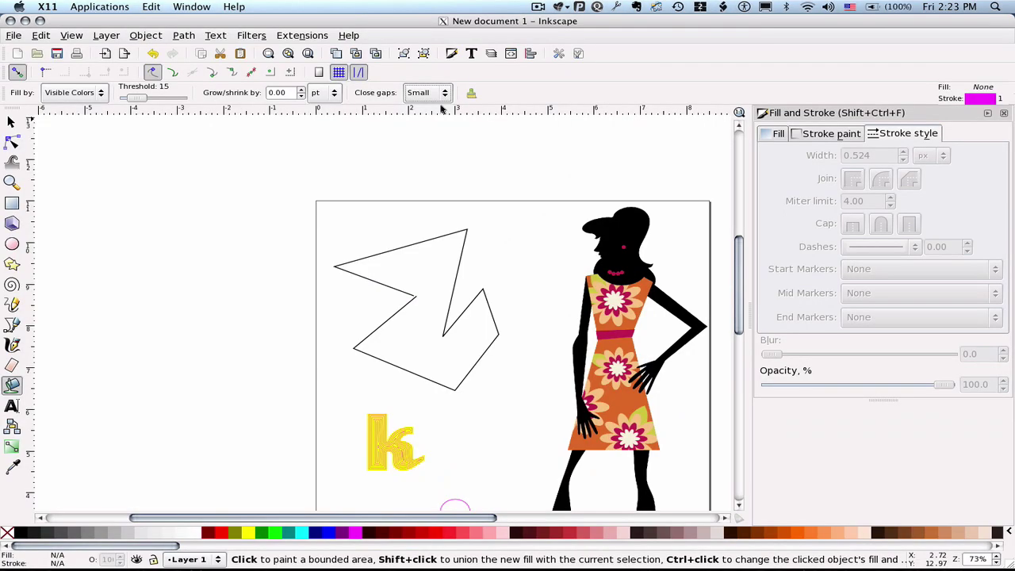
left_click(439, 248)
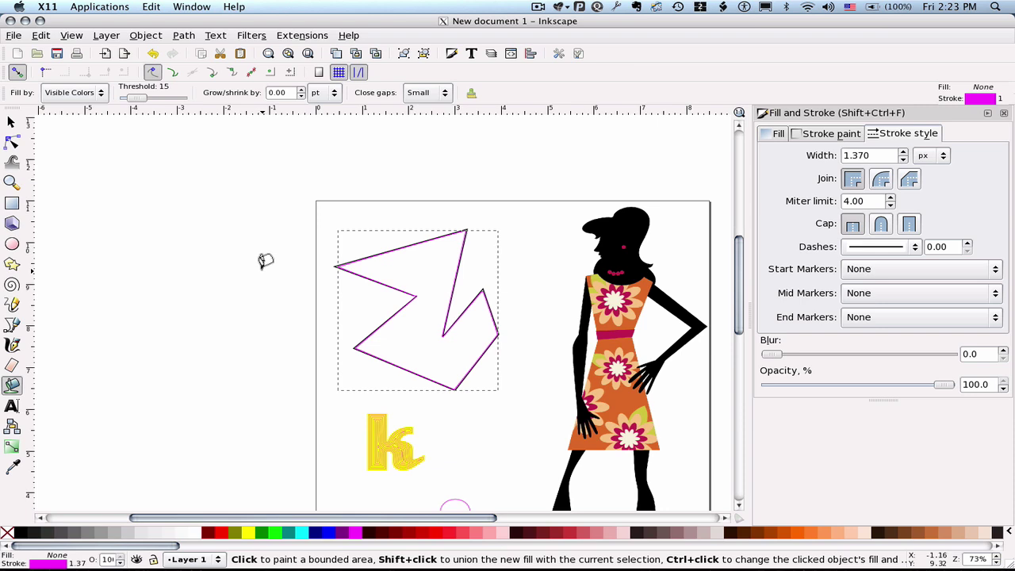
key("s")
left_click_drag(339, 265, 173, 264)
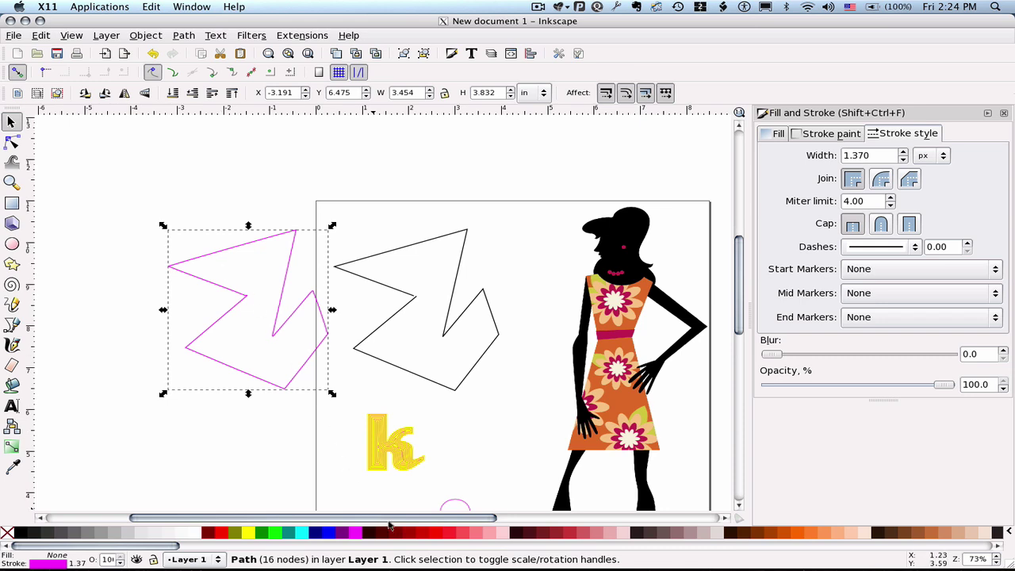
left_click_drag(389, 521, 438, 527)
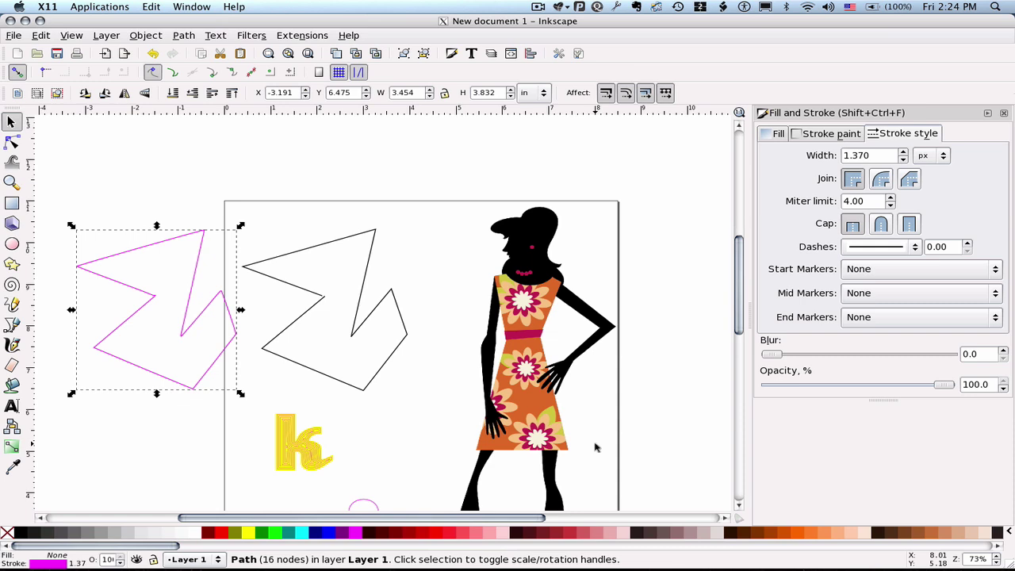
scroll(596, 448, "down", 1)
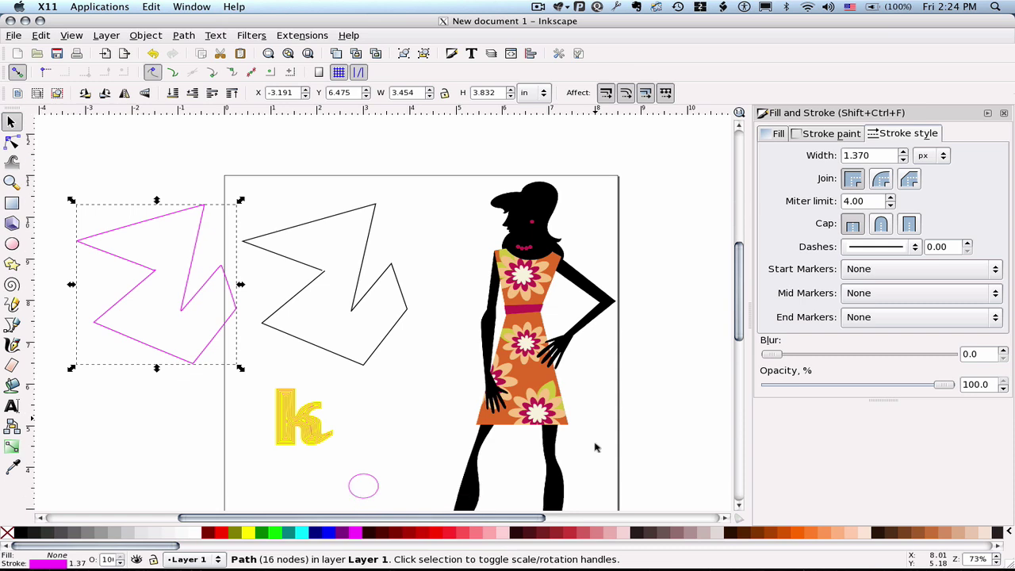
scroll(597, 448, "down", 1)
scroll(597, 448, "down", 1)
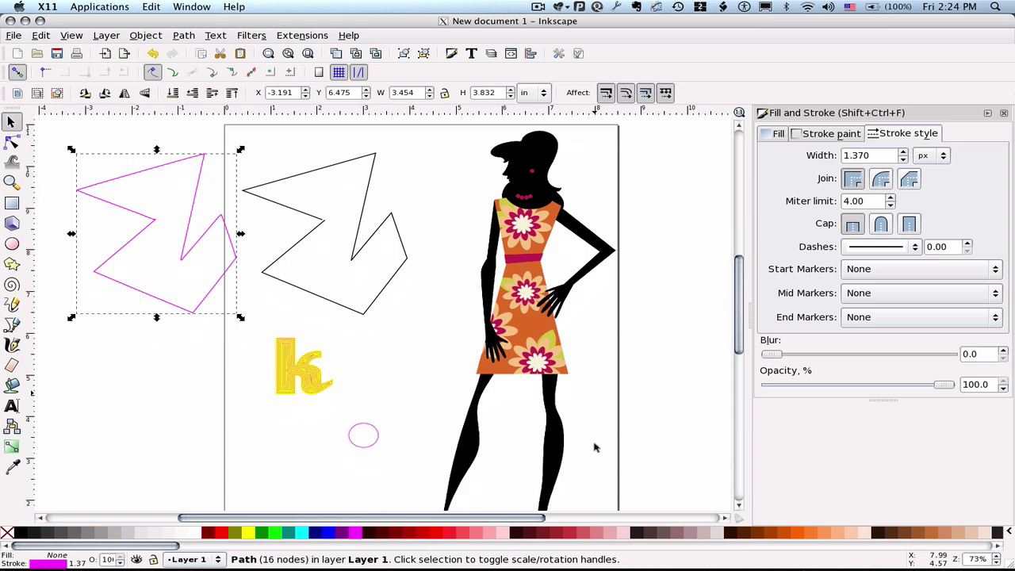
scroll(597, 449, "down", 1)
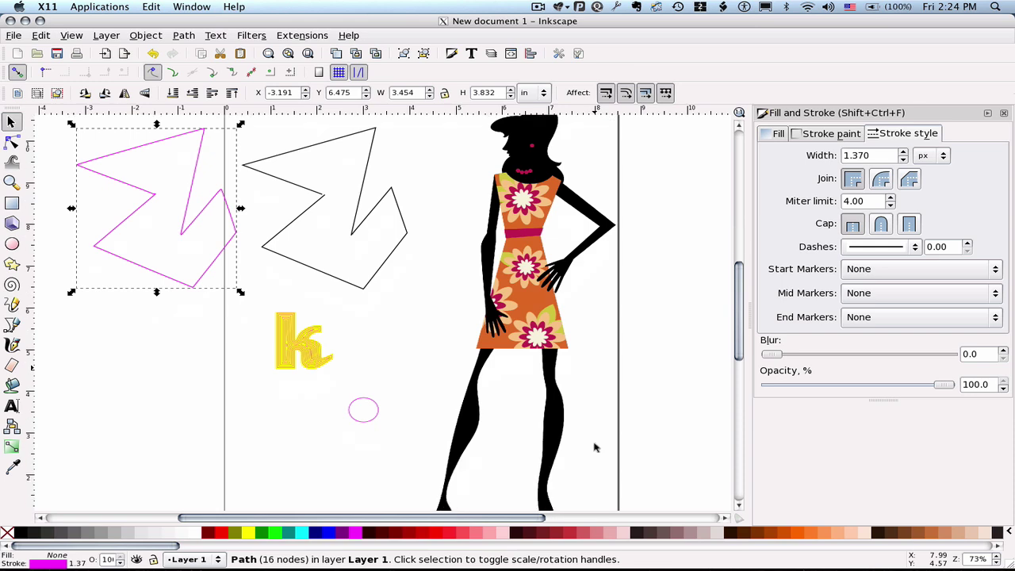
scroll(596, 448, "down", 1)
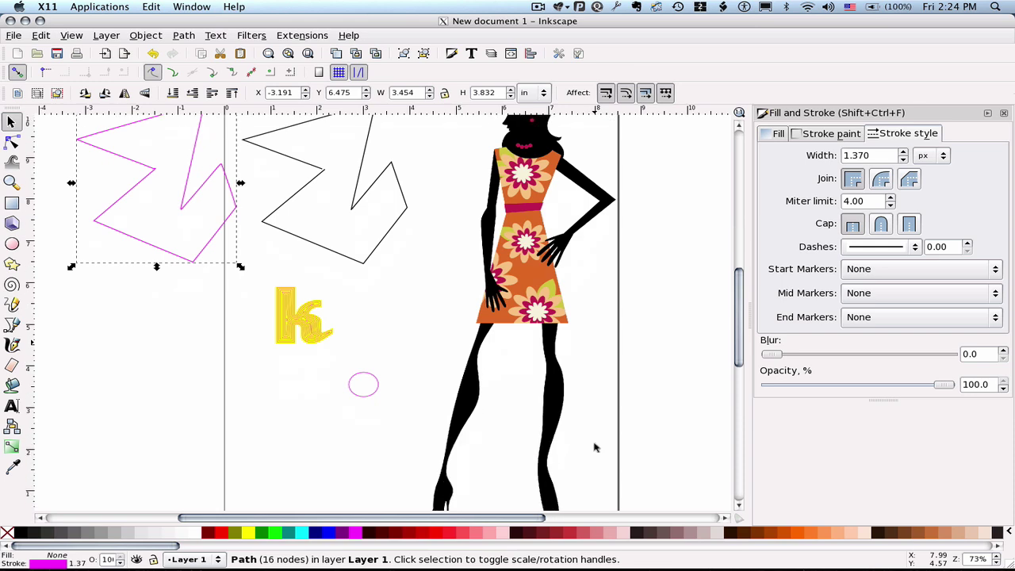
scroll(596, 448, "up", 1)
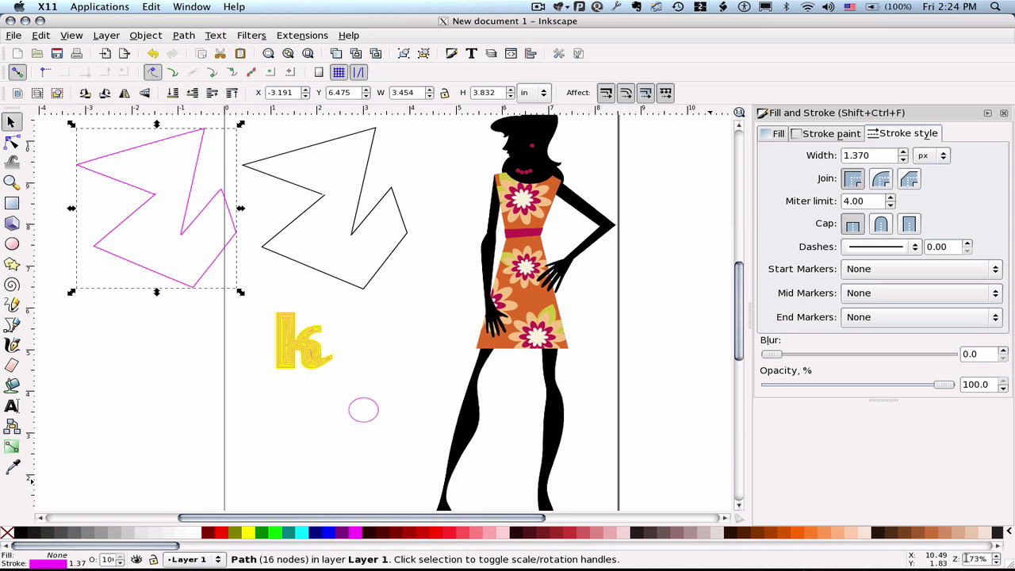
scroll(972, 560, "down", 5)
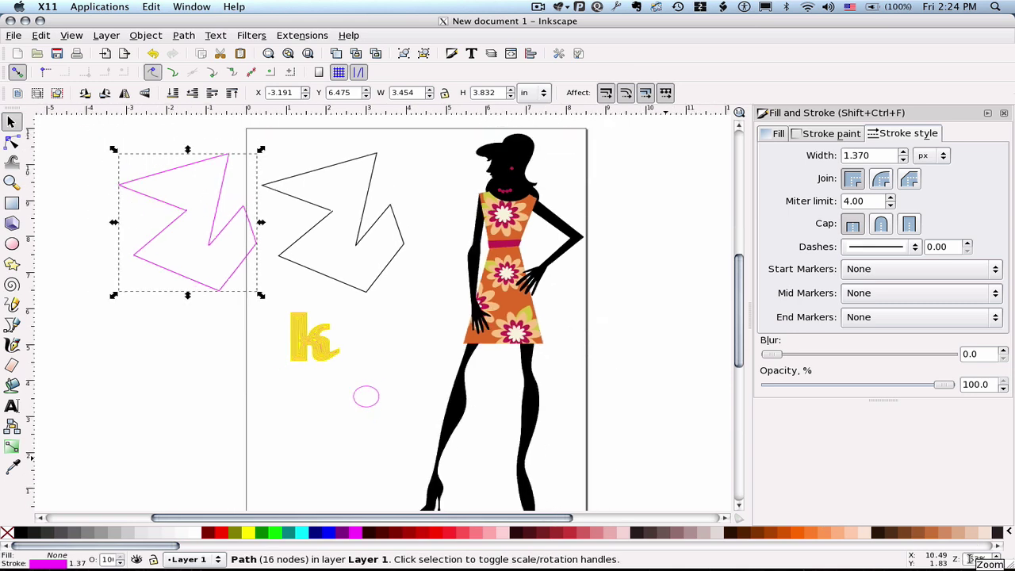
scroll(973, 559, "down", 1)
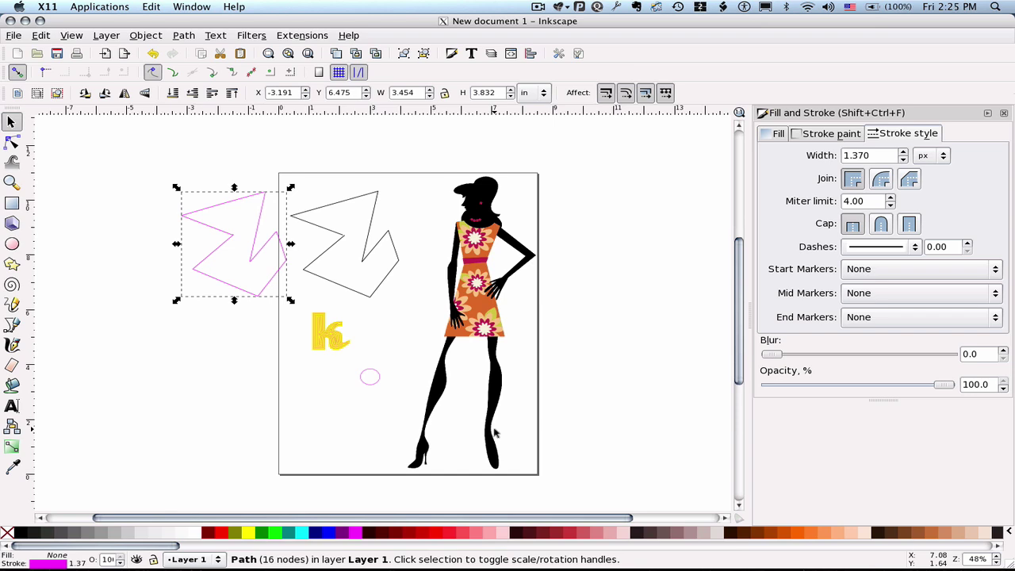
- Bucket-fill the figure's left leg and move the trace left
left_click(12, 386)
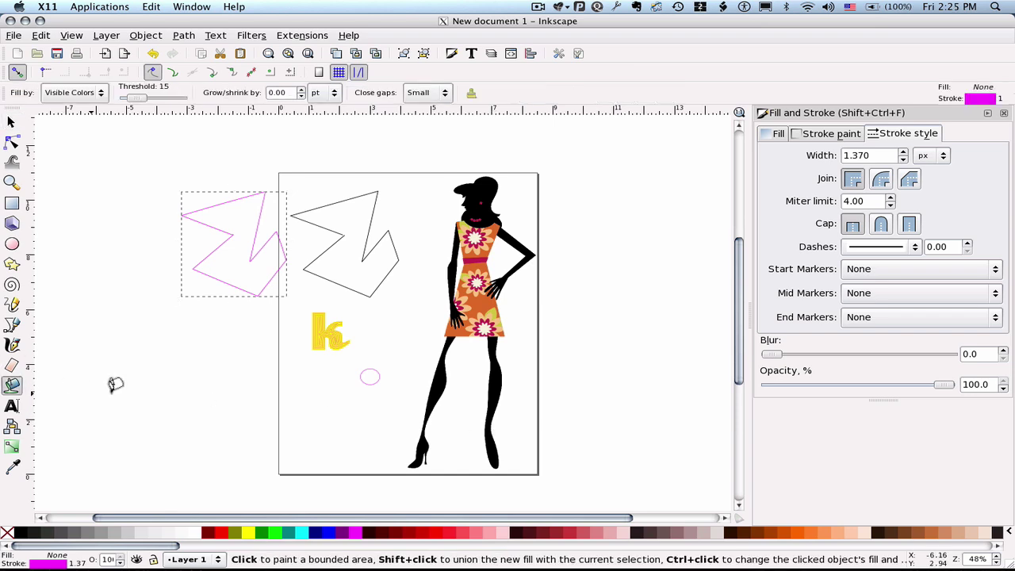
left_click(443, 371)
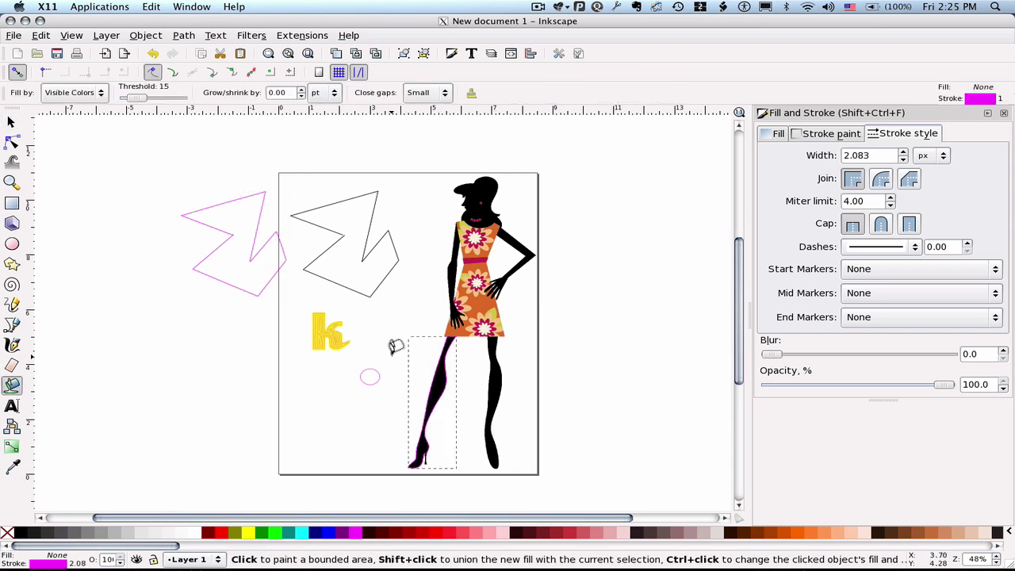
key("s")
left_click_drag(426, 384, 382, 385)
- Zoom in to about 126% on the legs and nudge the thick leg outline left
scroll(984, 560, "up", 5)
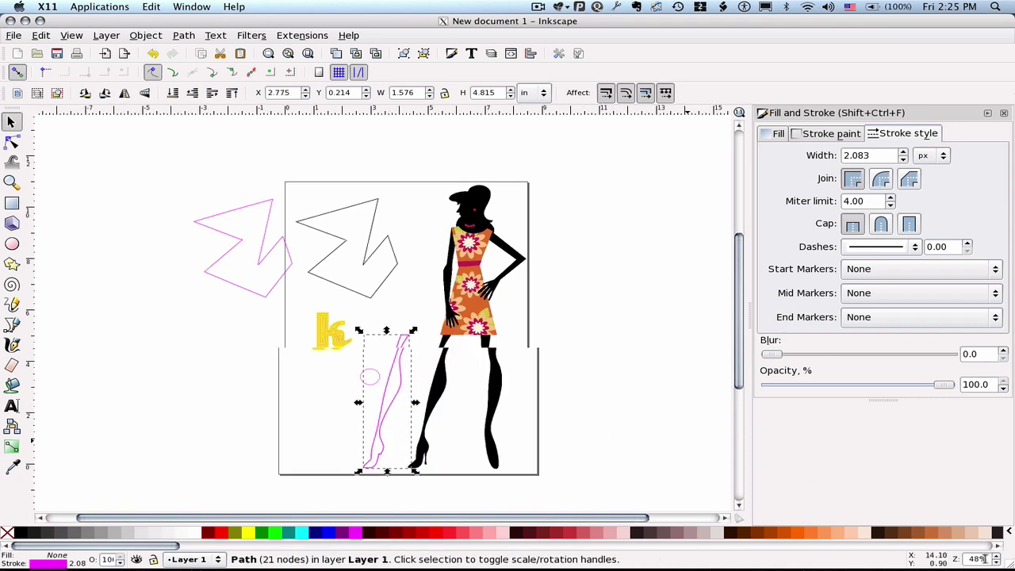
scroll(984, 559, "up", 1)
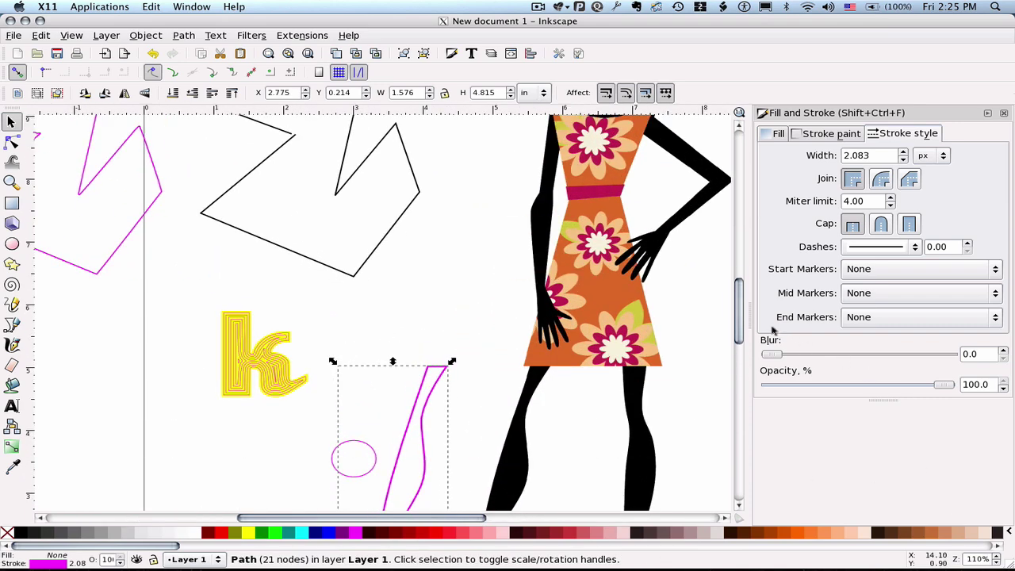
left_click_drag(743, 326, 741, 362)
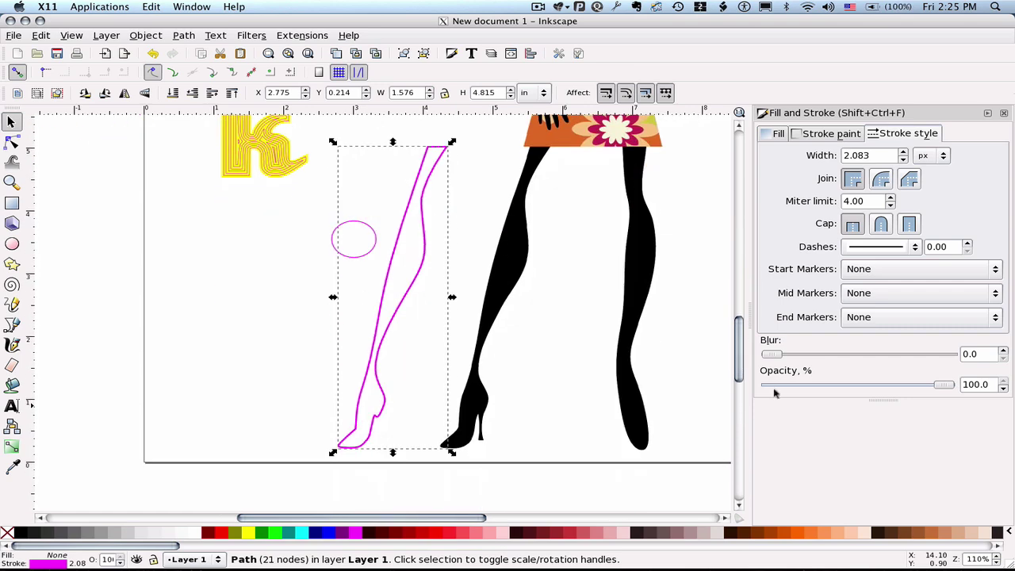
scroll(981, 560, "up", 2)
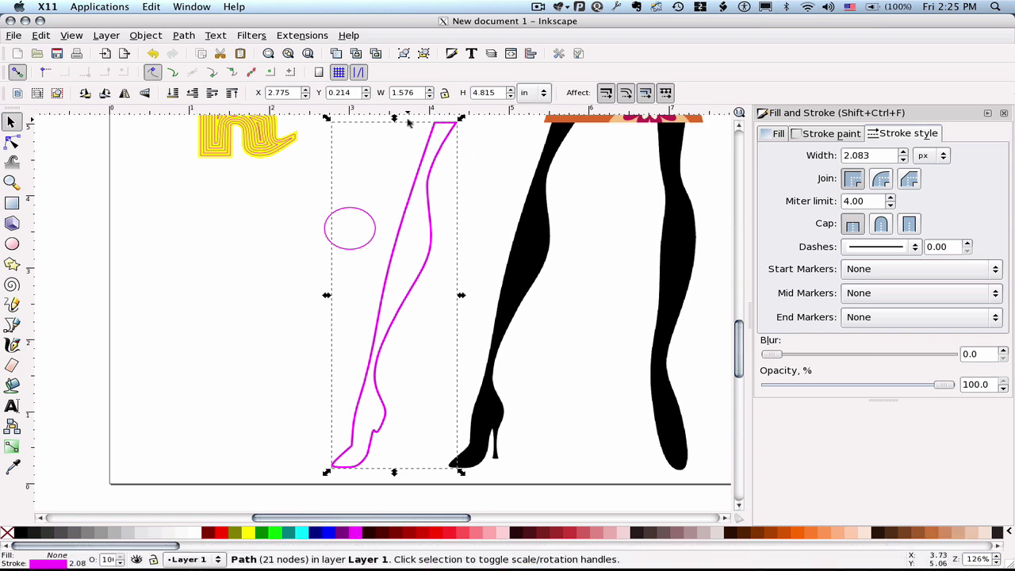
left_click_drag(435, 129, 416, 130)
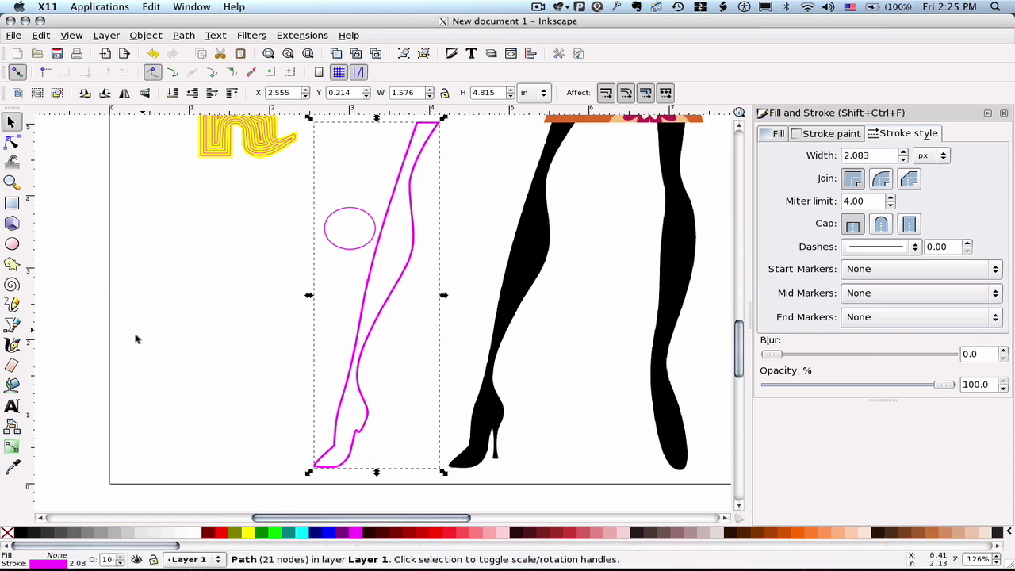
- Retrace the black leg at this zoom, place the thinner trace beside the thick one, and delete the thick one
left_click(12, 386)
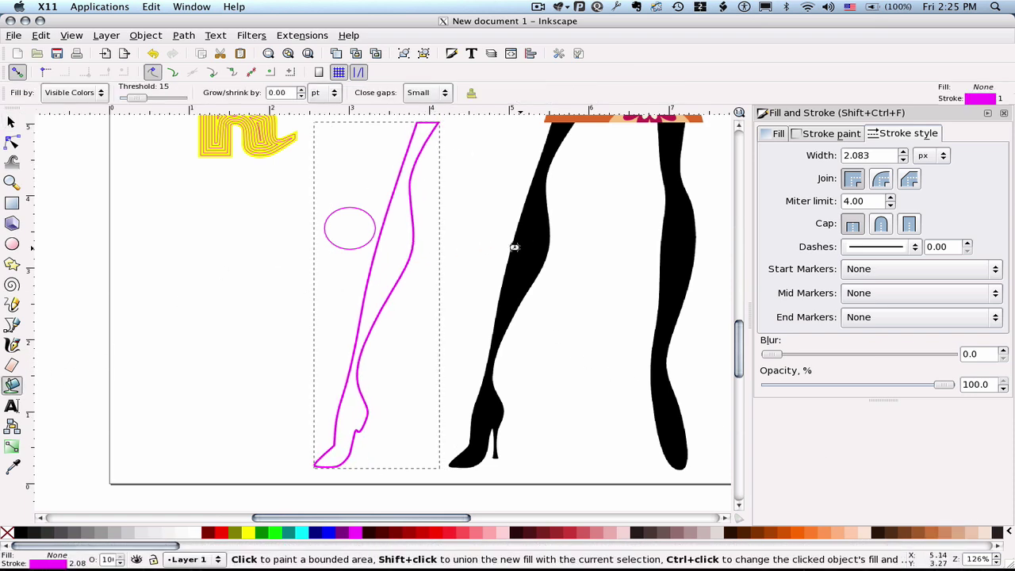
left_click(519, 237)
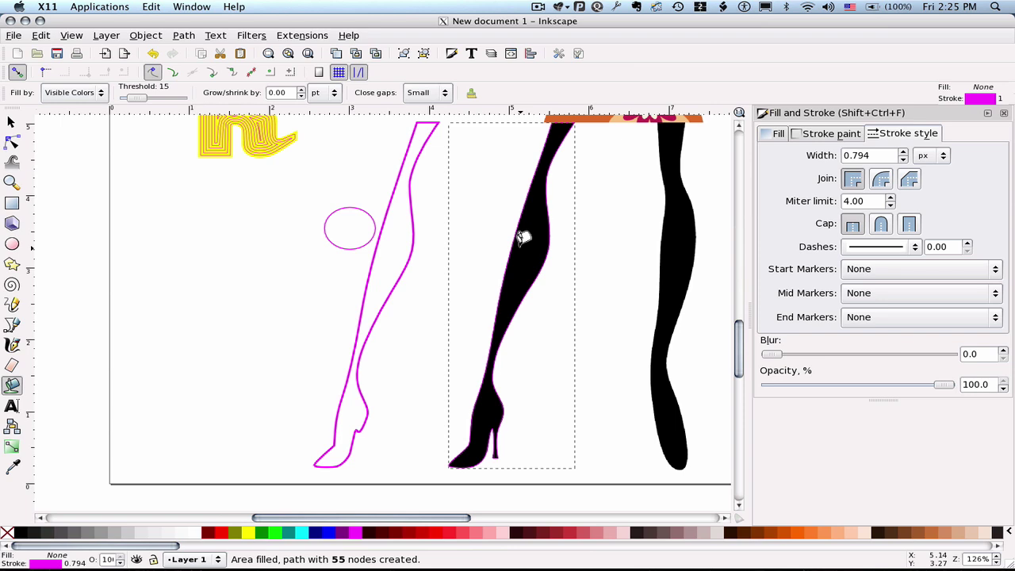
key("s")
mouse_move(522, 251)
left_mouse_down()
mouse_move(477, 251)
mouse_move(584, 251)
left_mouse_up()
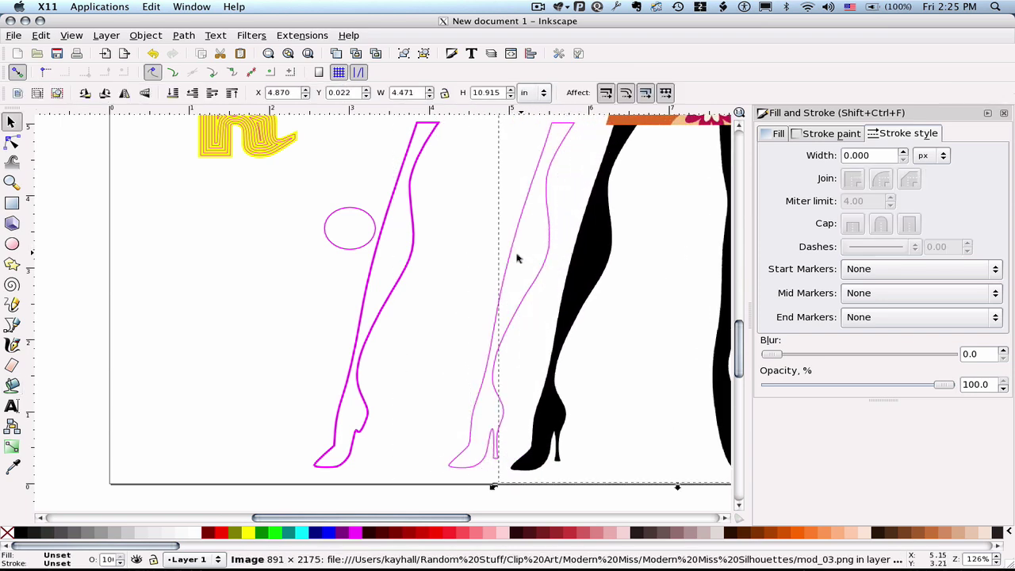
left_click_drag(492, 363, 402, 363)
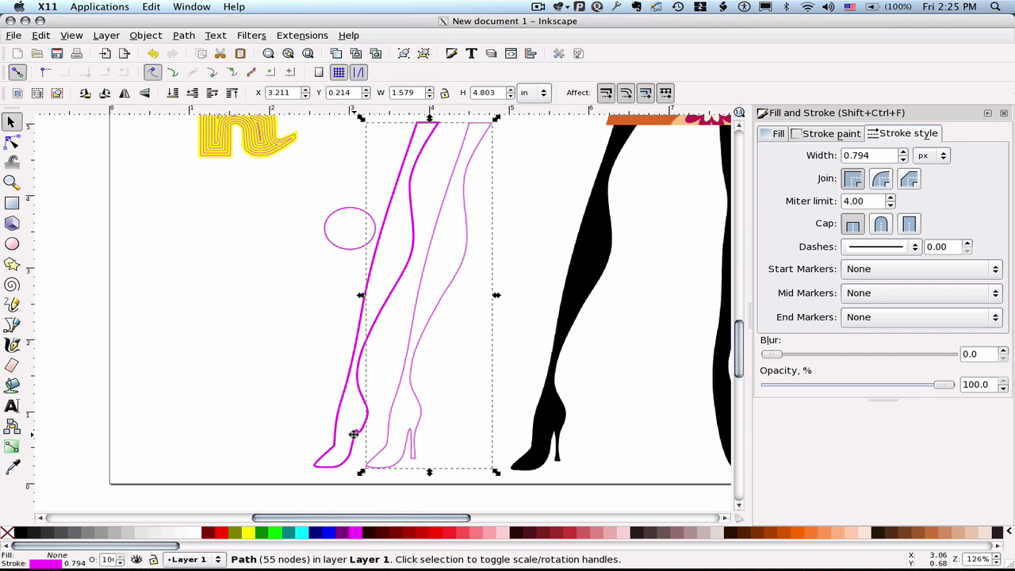
left_click(354, 434)
key("Delete")
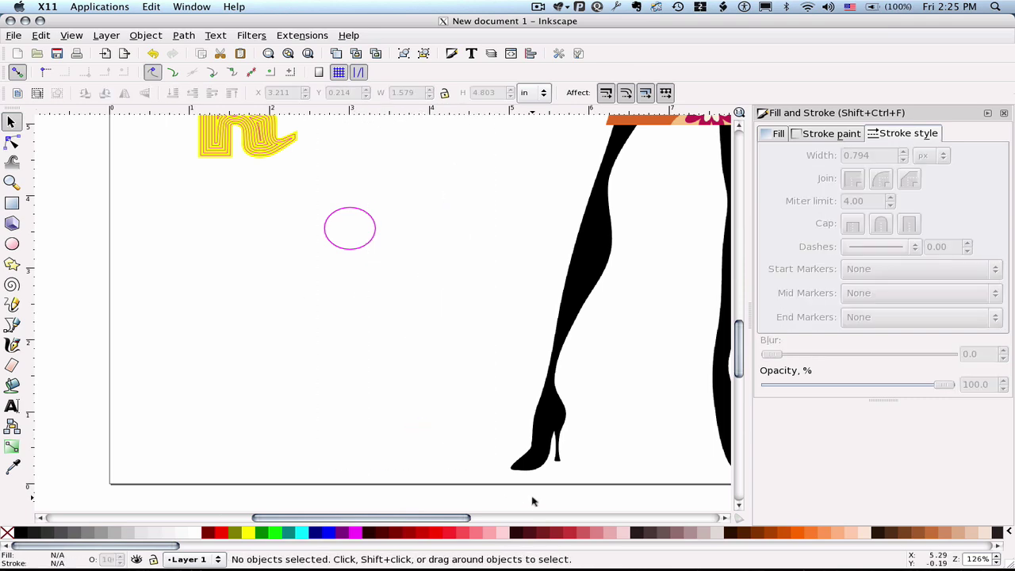
- Scroll and zoom to the flowered dress figure and pick the Paint Bucket tool
left_click_drag(456, 520, 516, 520)
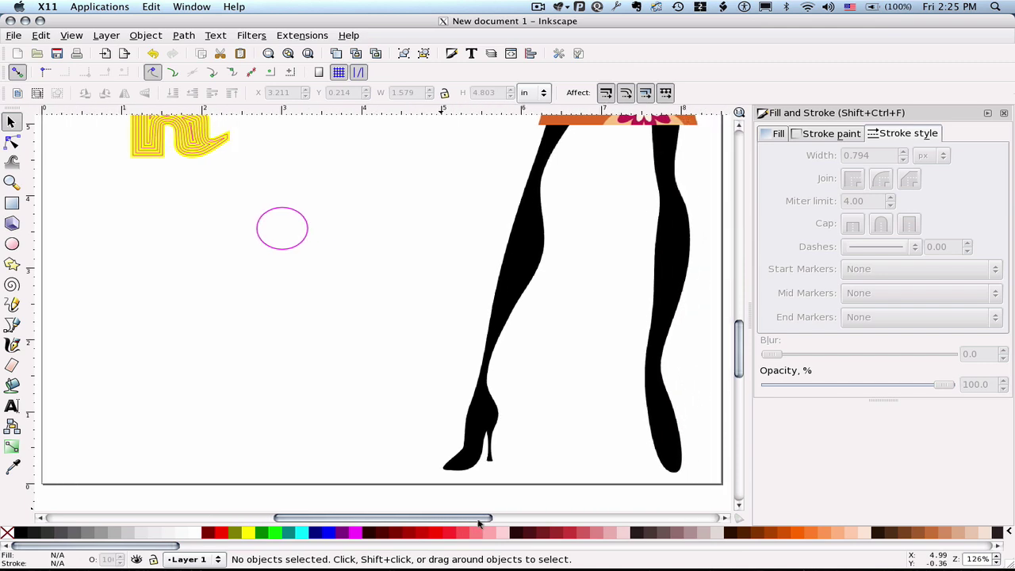
scroll(555, 444, "up", 10)
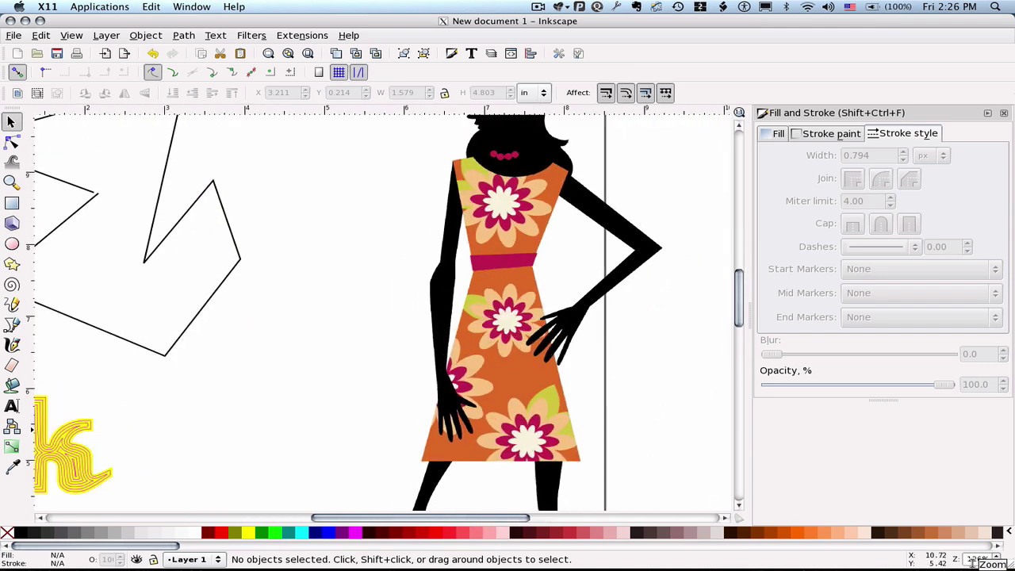
scroll(972, 562, "up", 1)
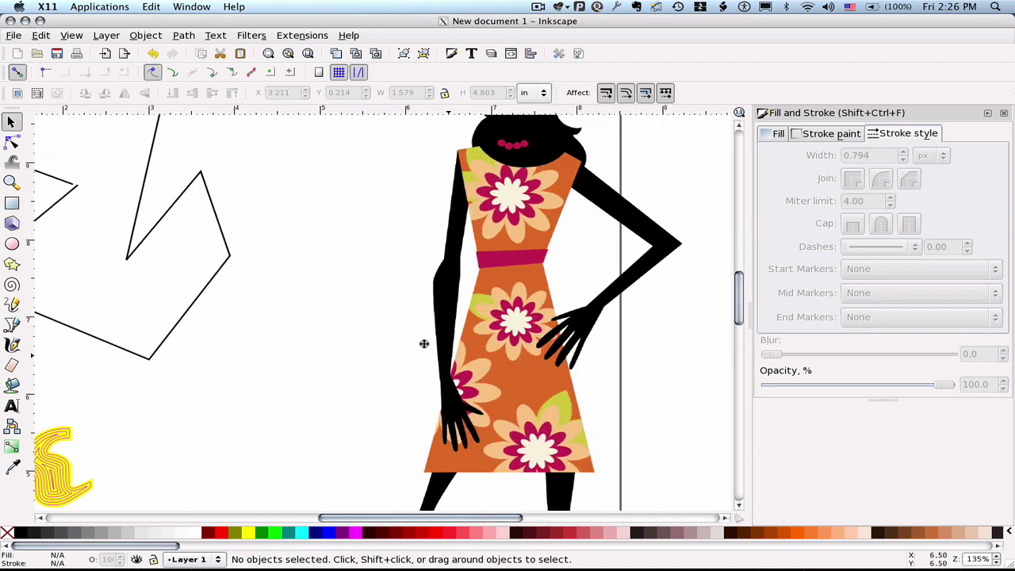
left_click(12, 385)
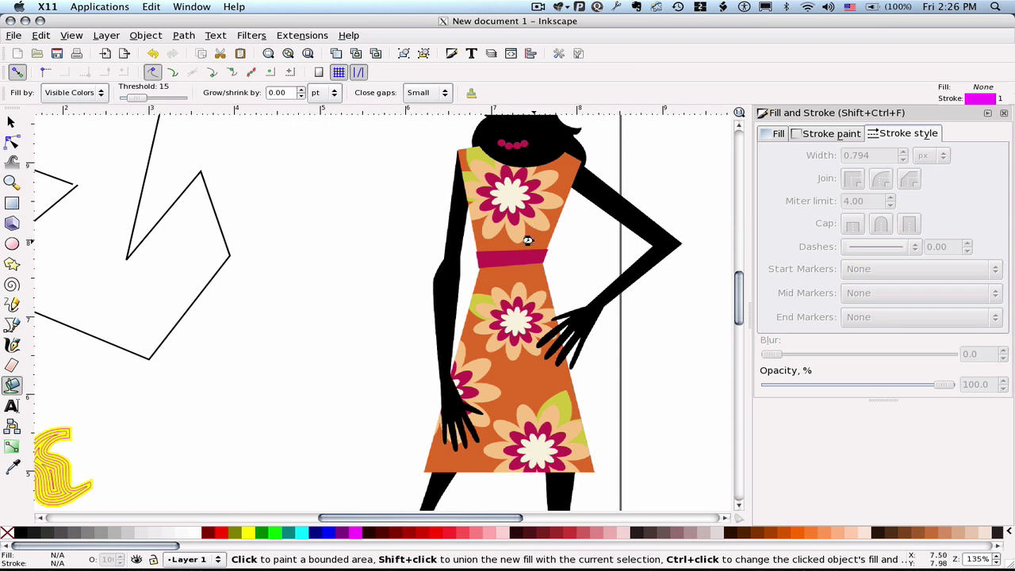
- Bucket-fill the dress bodice at threshold 15 and move the fill to the left
left_click(528, 232)
key("s")
left_click_drag(479, 248, 336, 260)
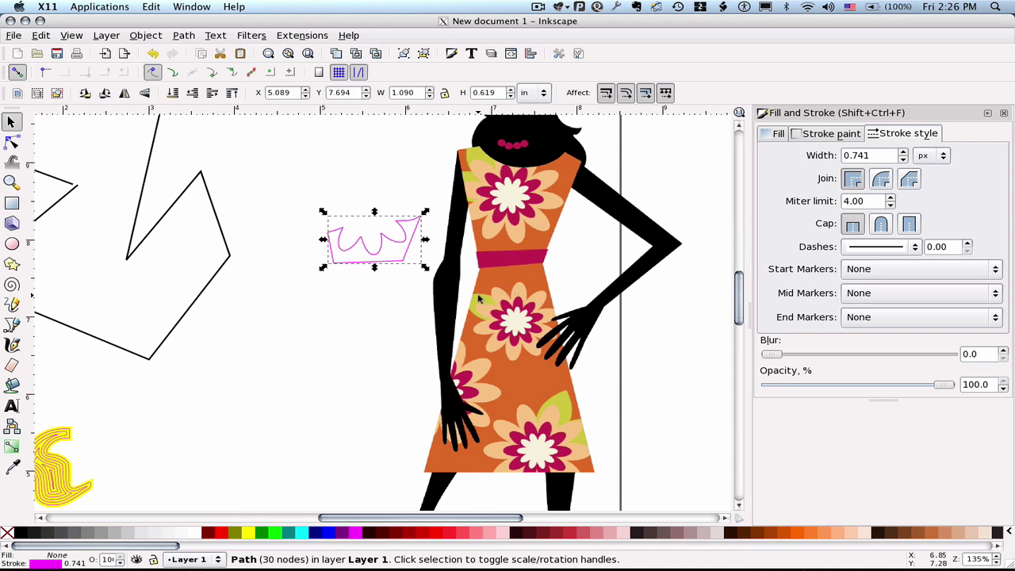
- Fill a dress area and parts of the flower, then rubber-band select the test paths
left_click(11, 385)
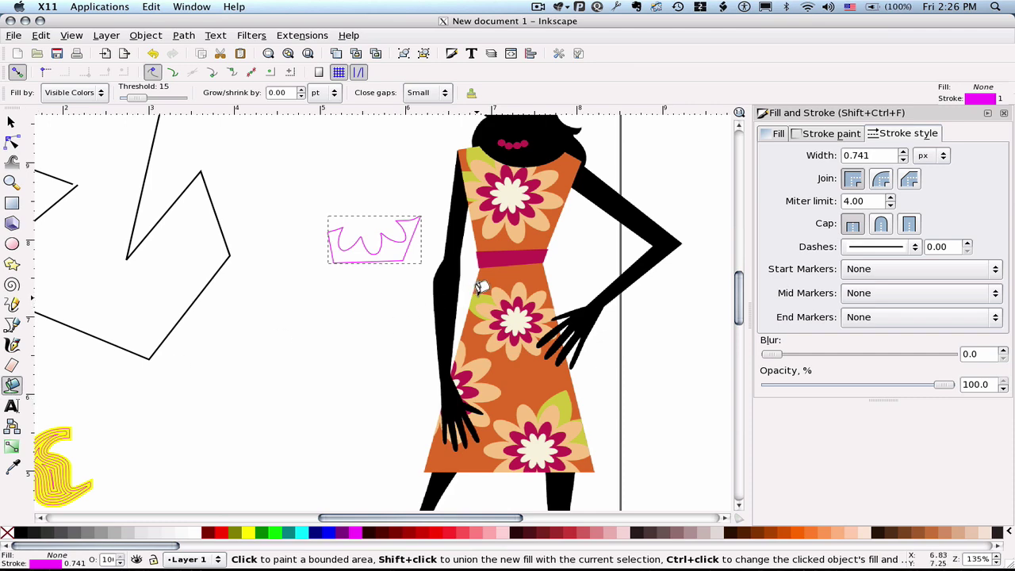
left_click(482, 287)
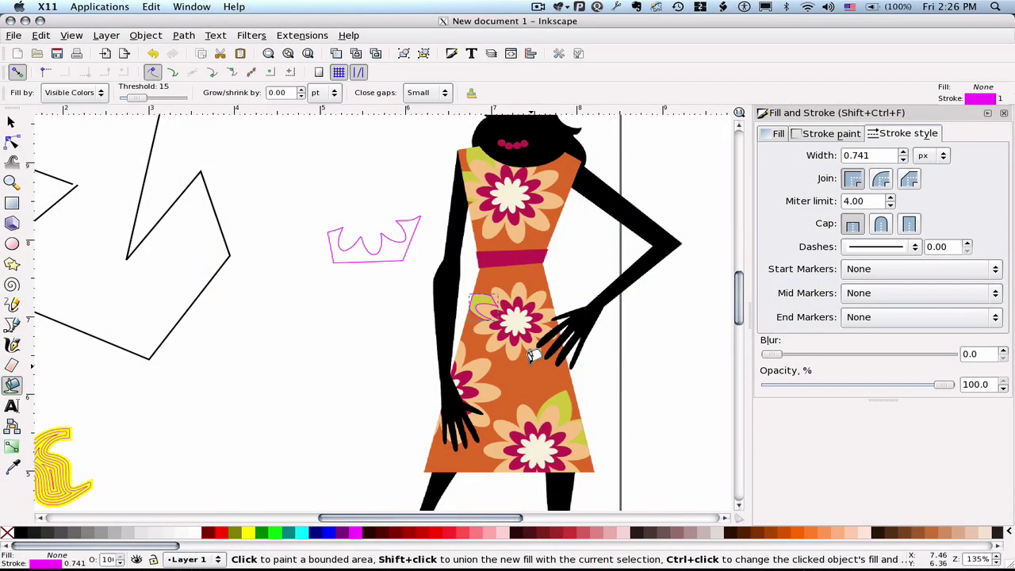
left_click(516, 342)
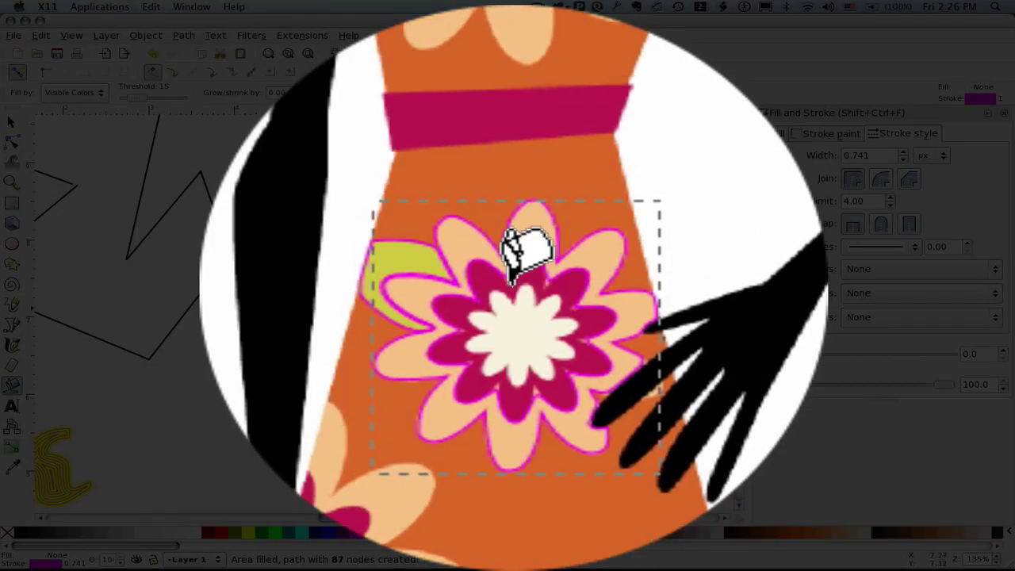
left_click(512, 286)
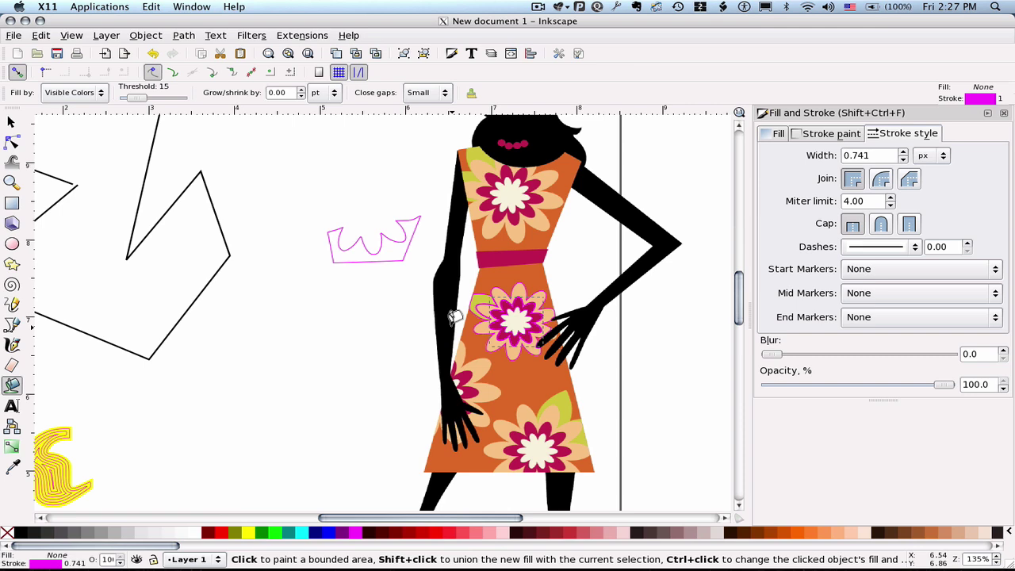
key("s")
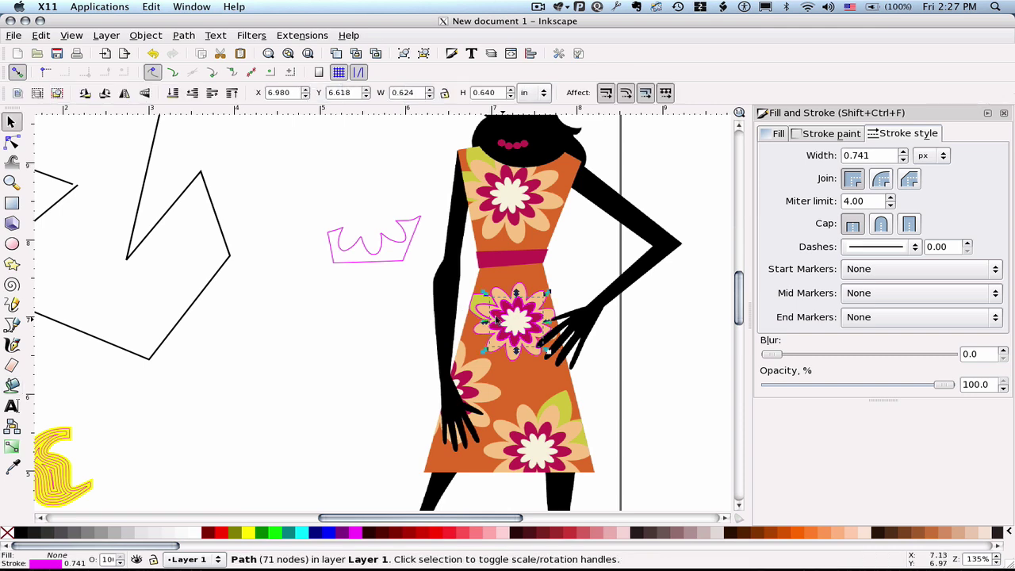
left_click_drag(301, 200, 613, 458)
- Bucket-fill the dress at threshold 42, making a 236-node magenta outline, and move it left of the figure
left_click(613, 458)
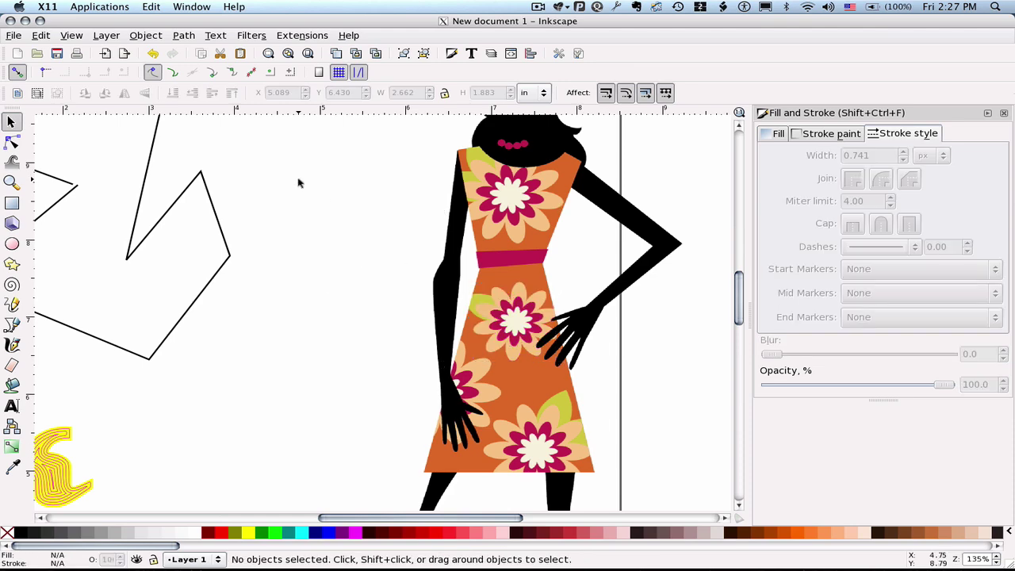
left_click(12, 385)
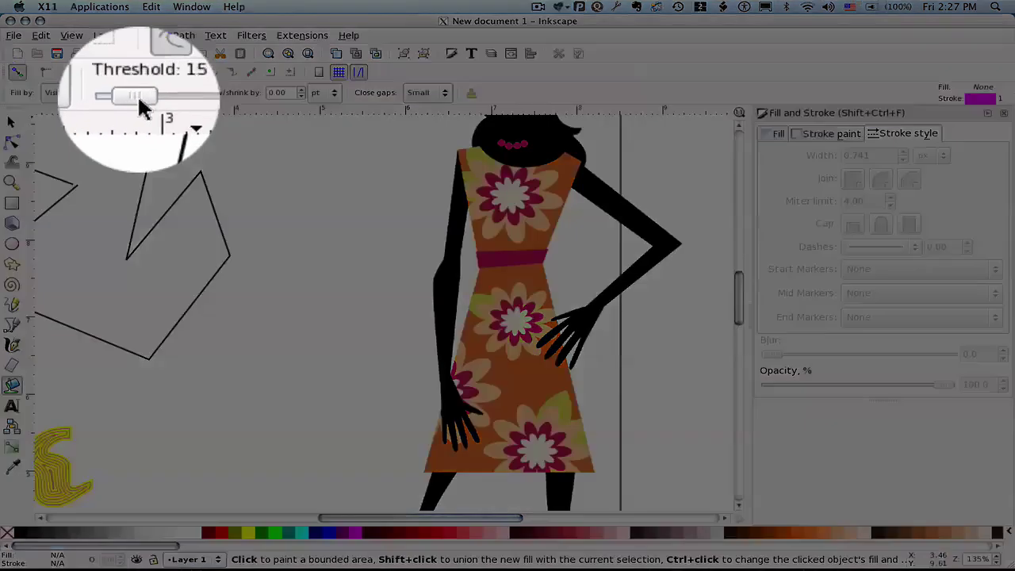
left_click_drag(135, 99, 151, 98)
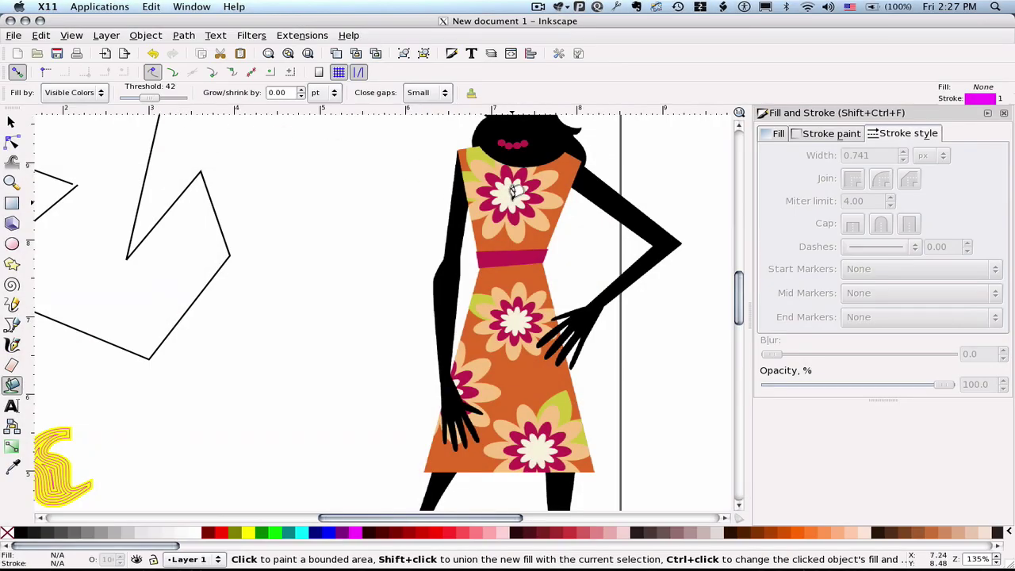
left_click(553, 184)
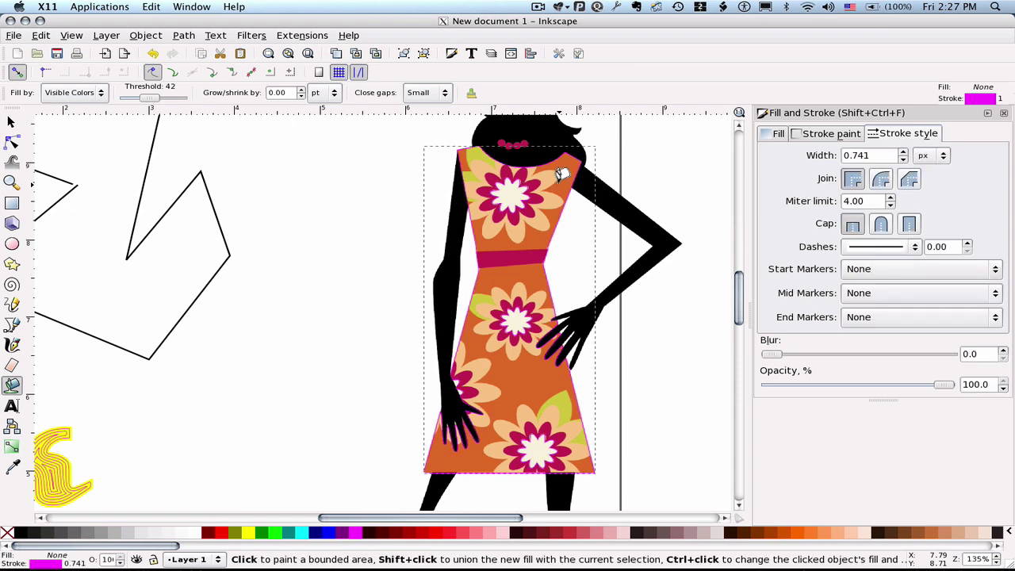
key("s")
left_click_drag(532, 202, 343, 195)
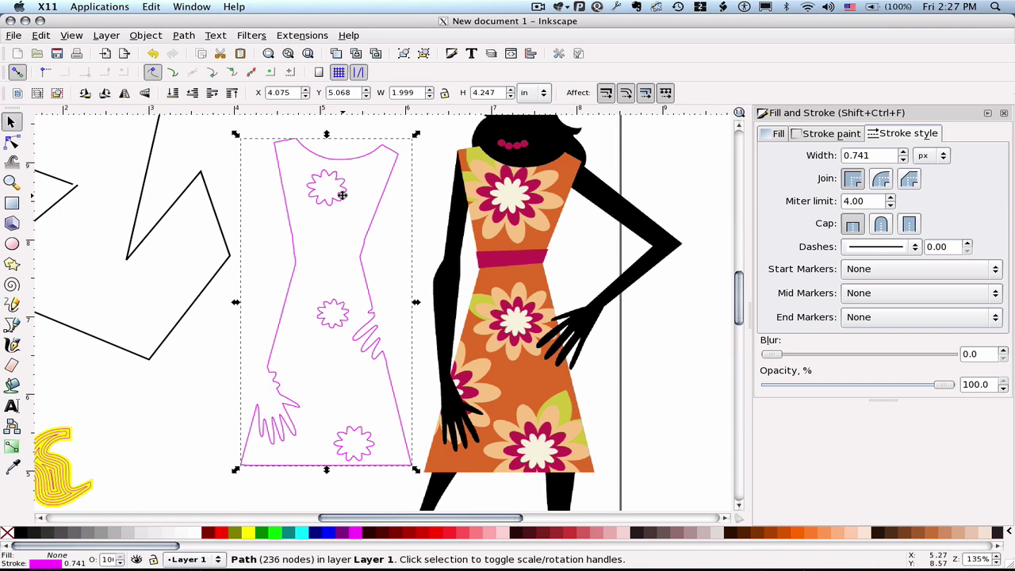